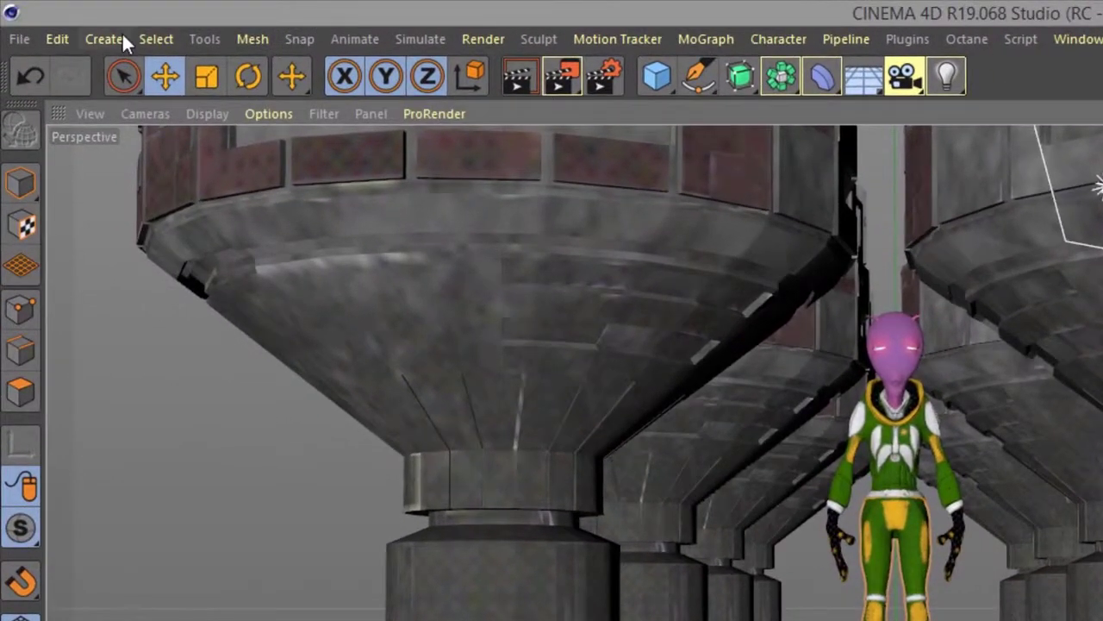
pyautogui.click(88, 34)
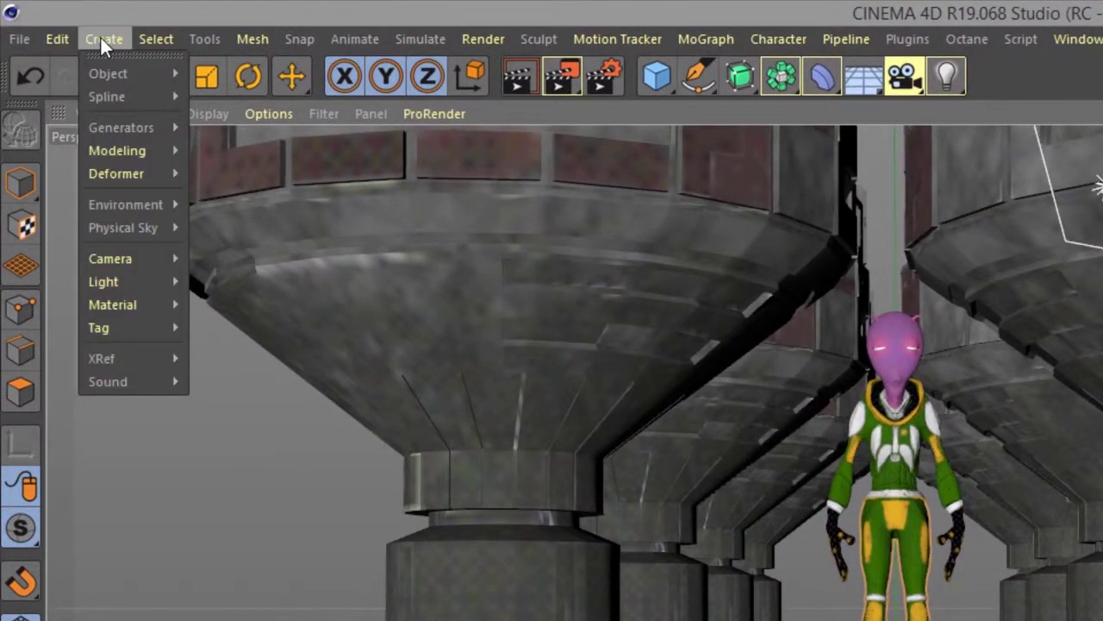
pyautogui.moveTo(115, 332)
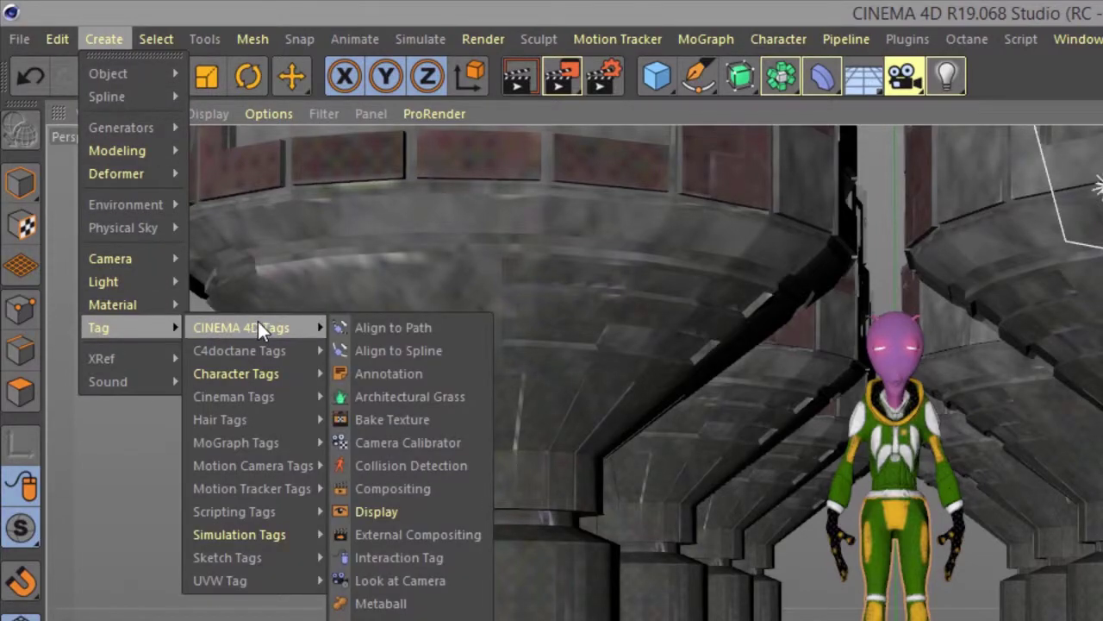
pyautogui.moveTo(253, 347)
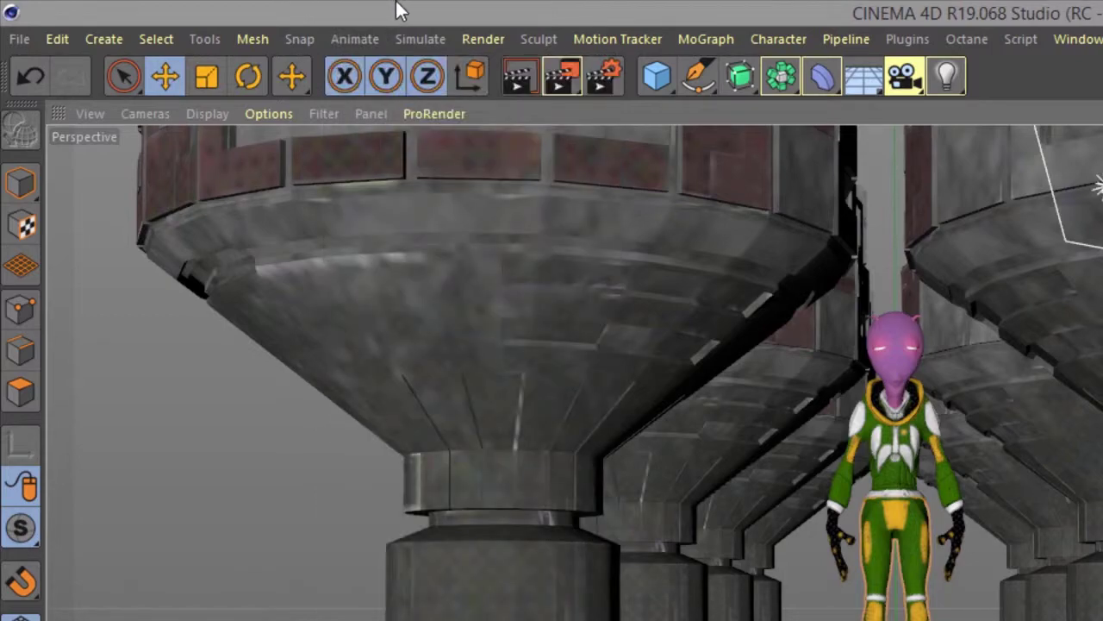
# Step: Open the render settings and set the renderer to Octane Renderer
pyautogui.click(482, 39)
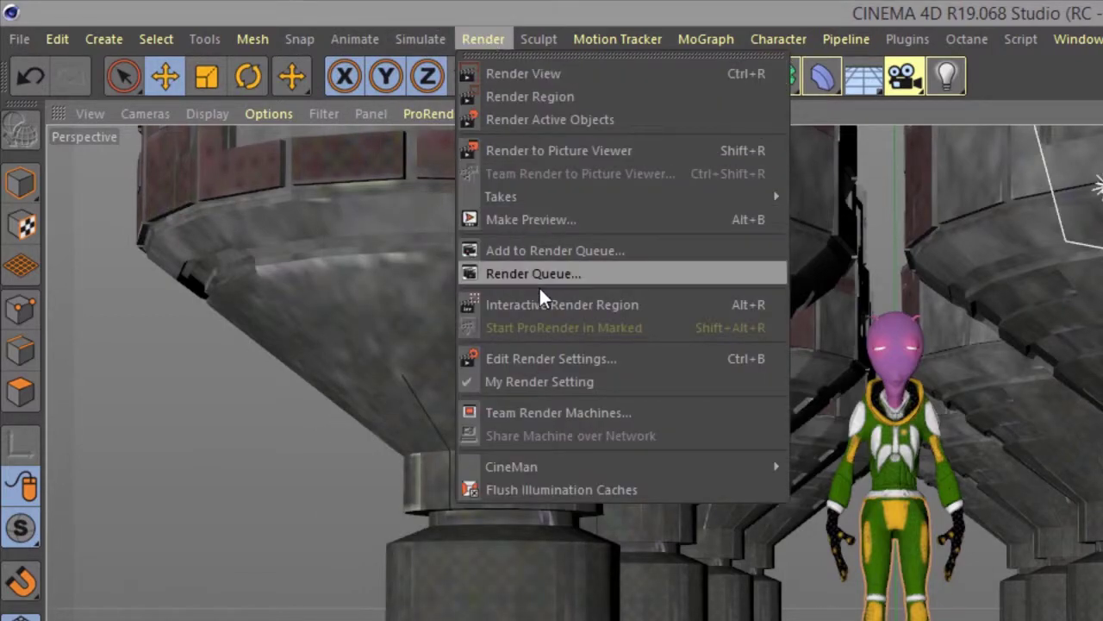
pyautogui.click(598, 363)
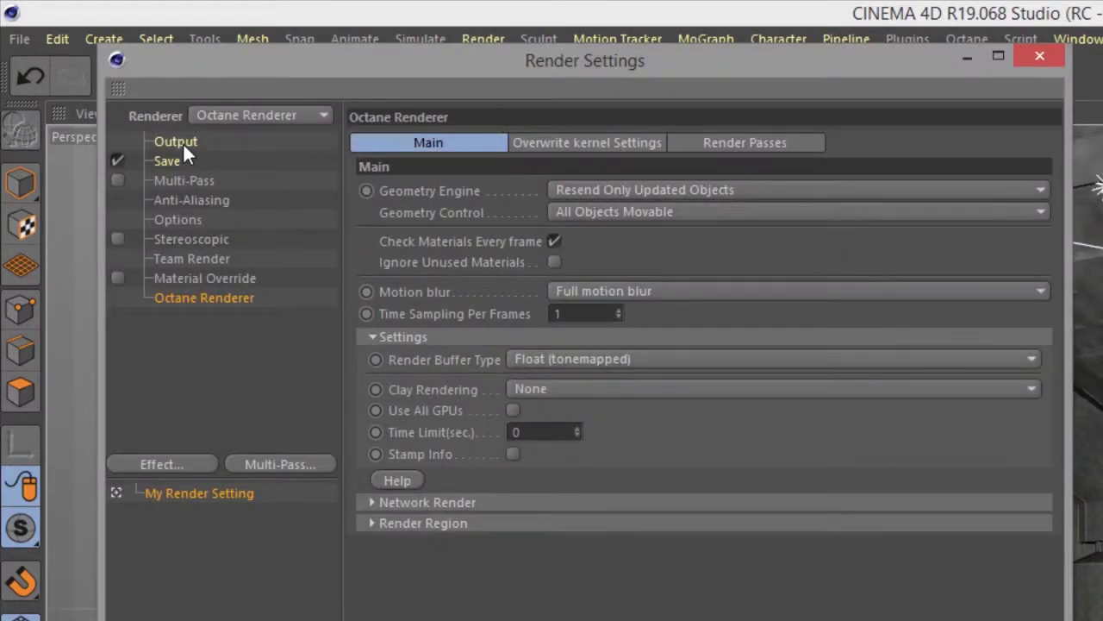
pyautogui.click(231, 121)
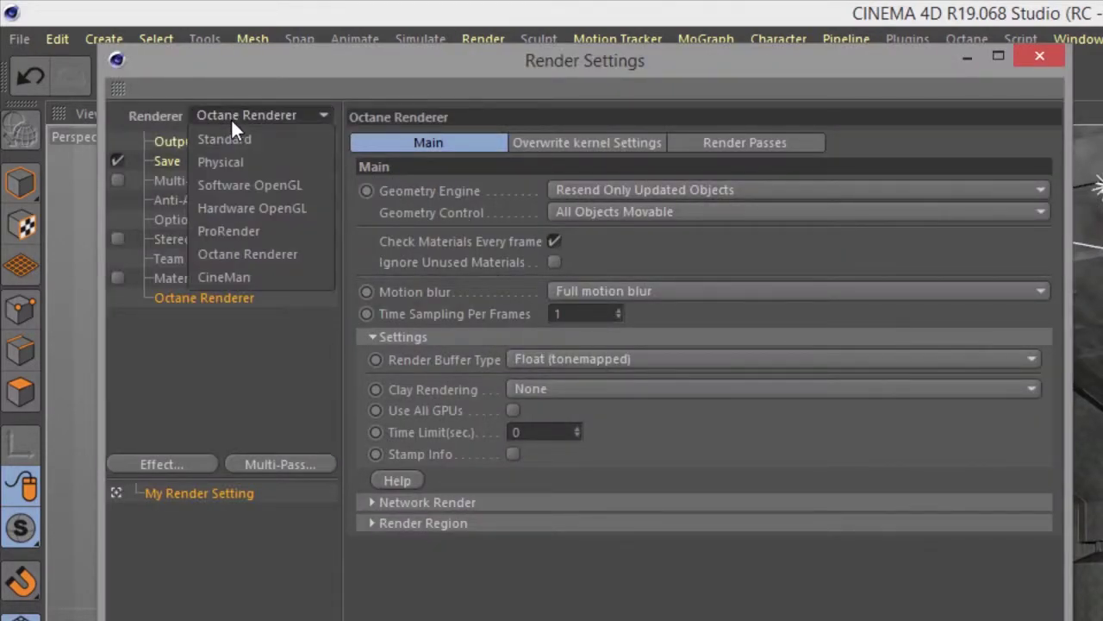
pyautogui.click(266, 255)
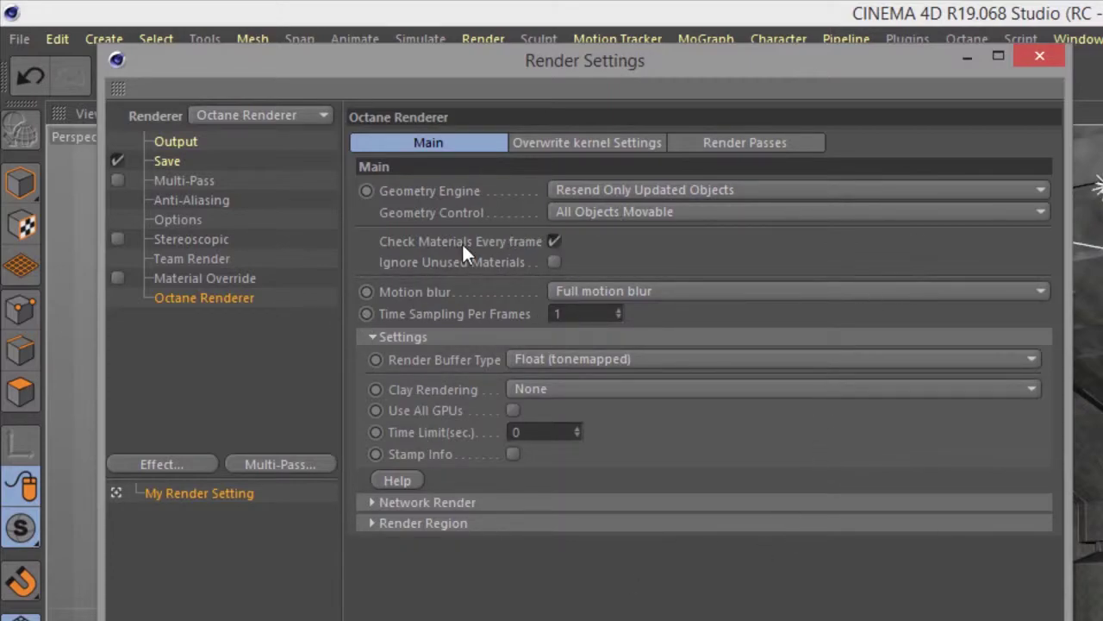
# Step: Review Octane's overwrite kernel settings and render passes options, and close the render settings
pyautogui.click(589, 147)
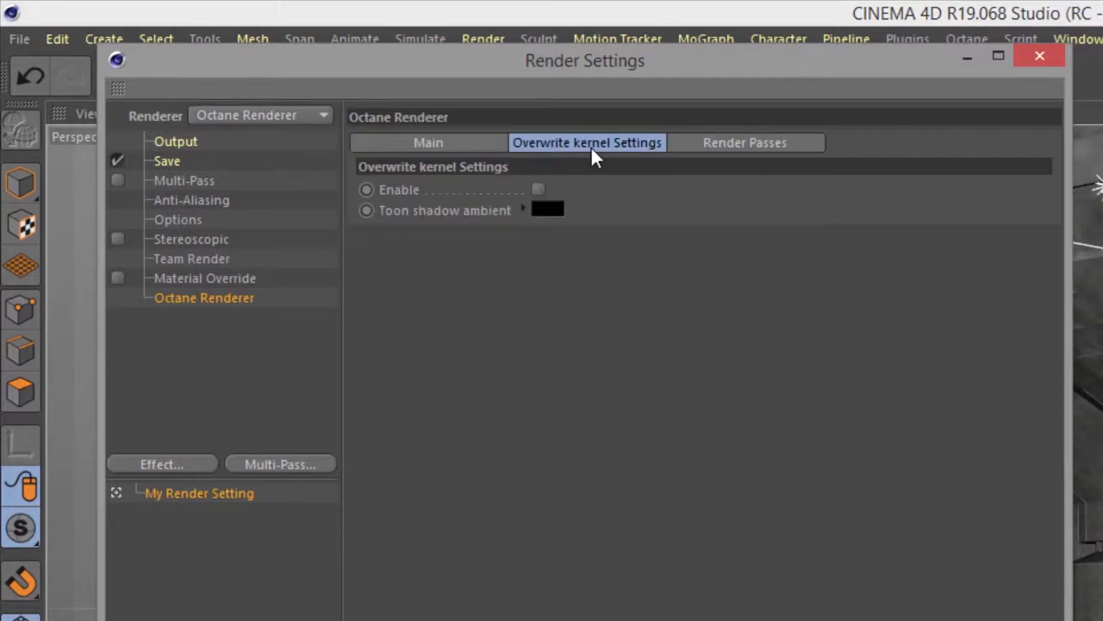
pyautogui.click(728, 149)
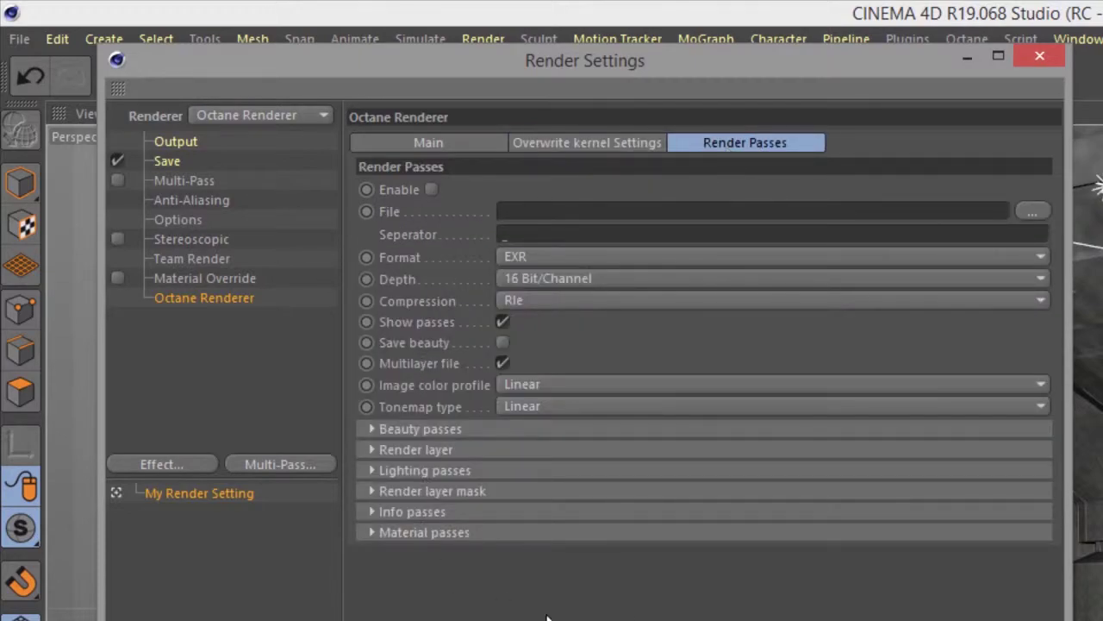
pyautogui.click(503, 321)
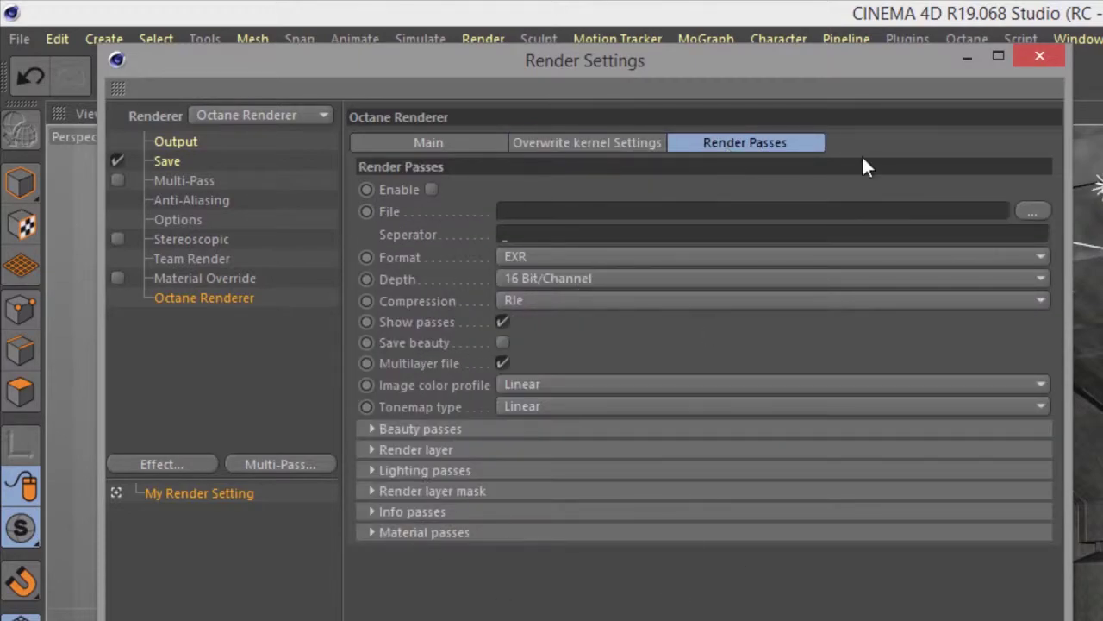
pyautogui.click(1040, 56)
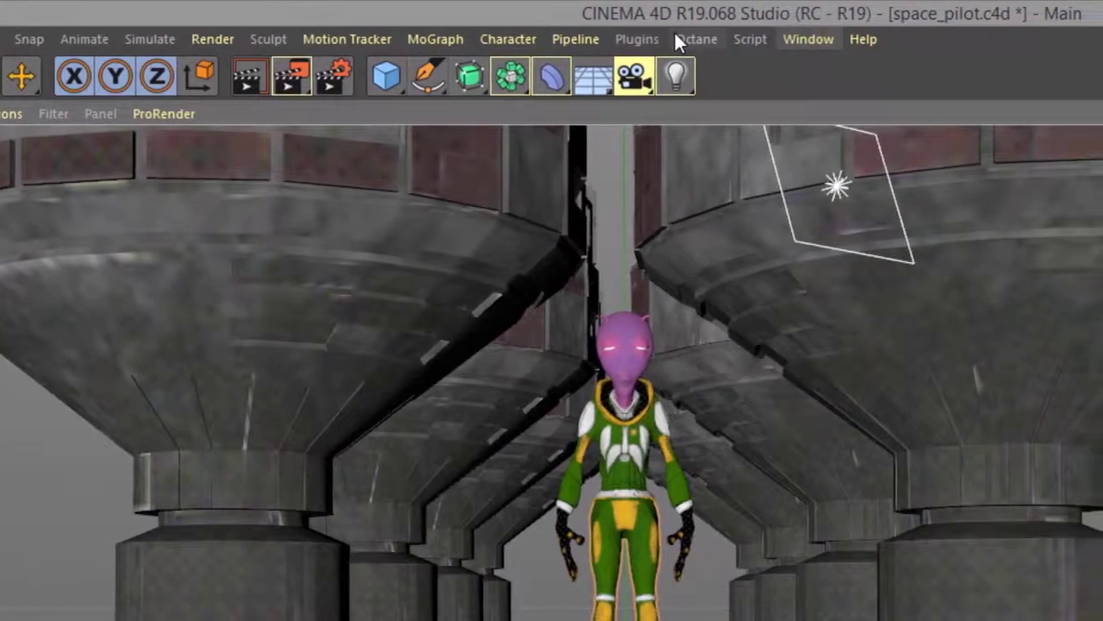
# Step: Open the Octane Dialog as a compact floating window and review its material, comparison, option and help commands
pyautogui.click(957, 39)
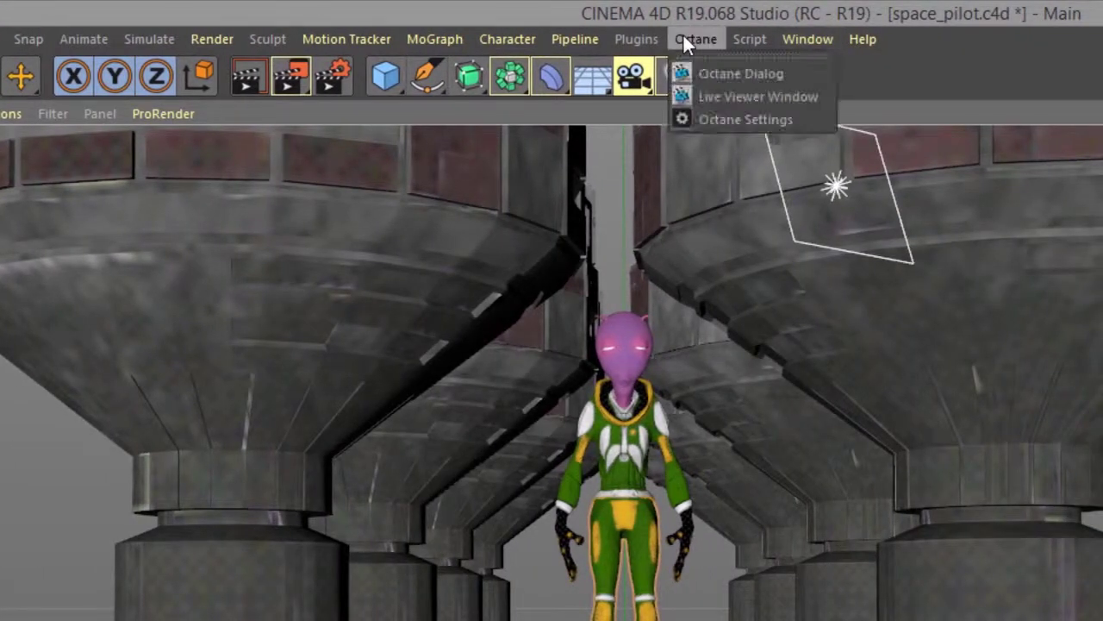
pyautogui.click(711, 73)
pyautogui.moveTo(451, 439); pyautogui.dragTo(281, 252)
pyautogui.moveTo(728, 469); pyautogui.dragTo(633, 366)
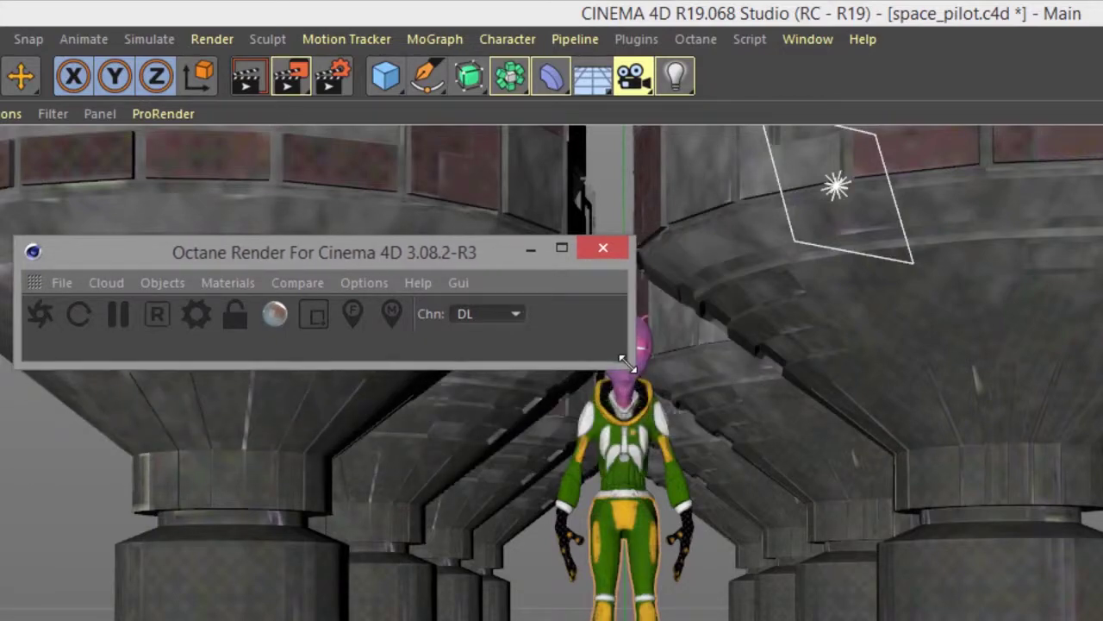
pyautogui.click(160, 286)
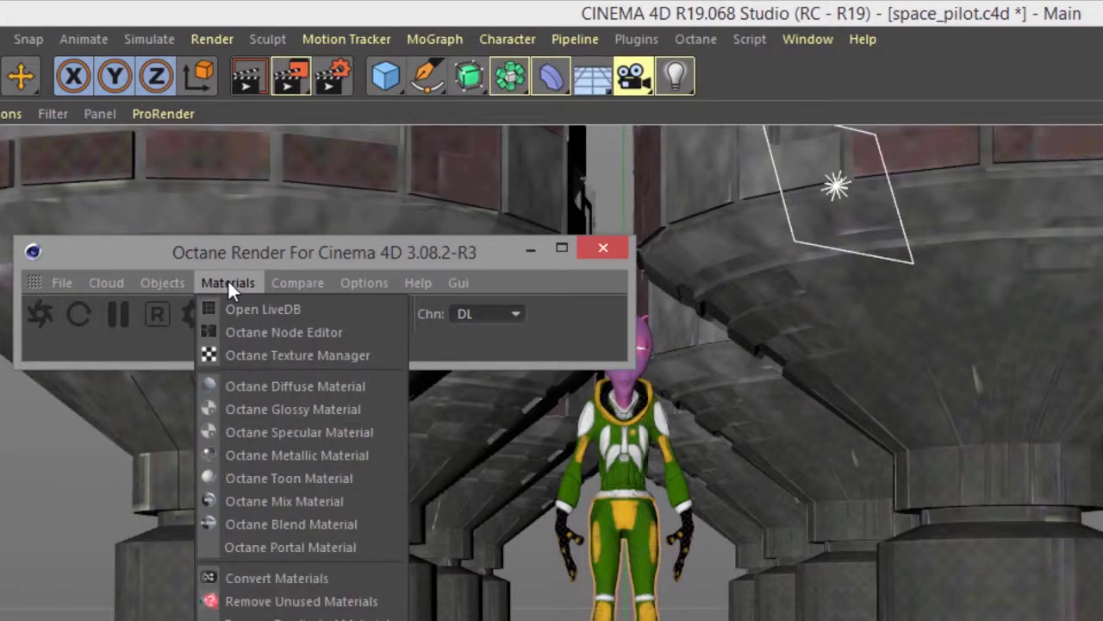
pyautogui.moveTo(289, 285)
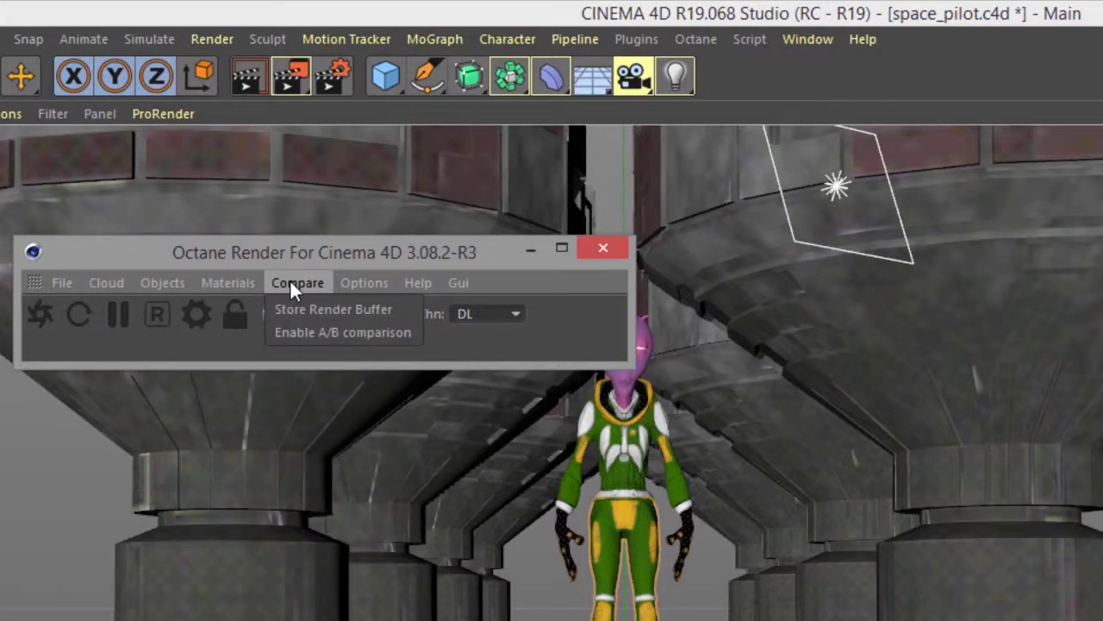
pyautogui.moveTo(356, 284)
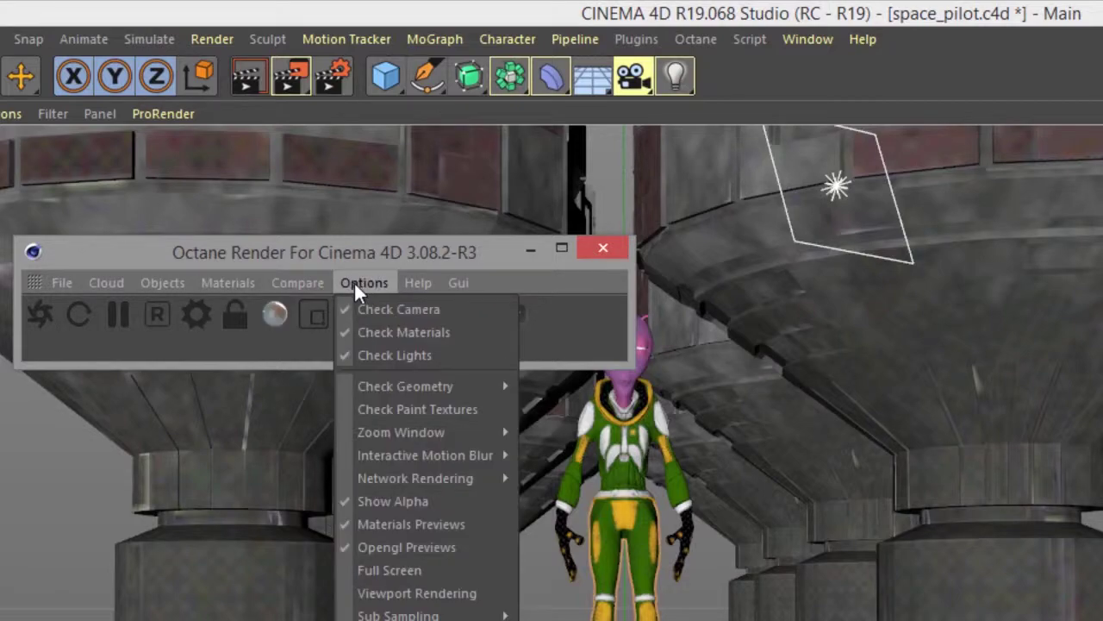
pyautogui.moveTo(421, 284)
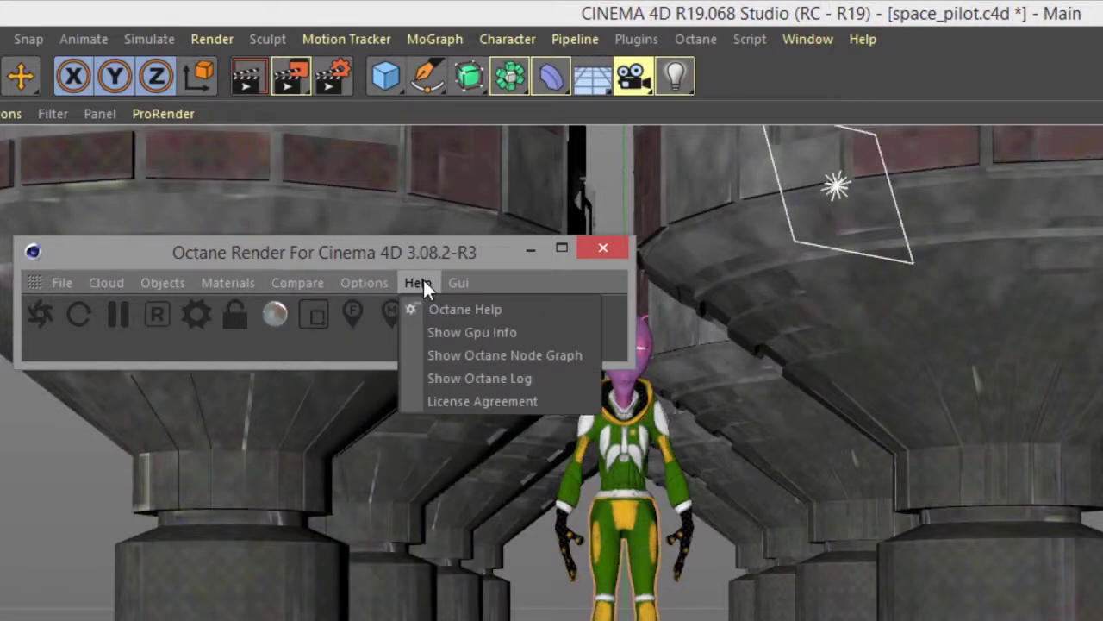
pyautogui.click(374, 250)
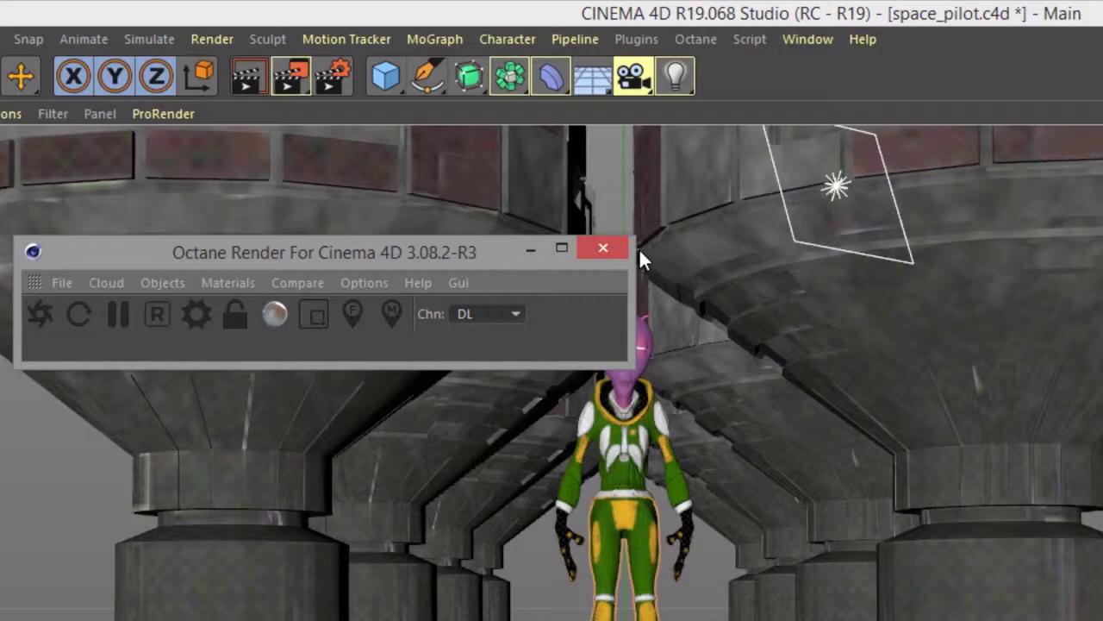
# Step: Open the Octane Live Viewer window and close the floating Octane Dialog
pyautogui.click(712, 38)
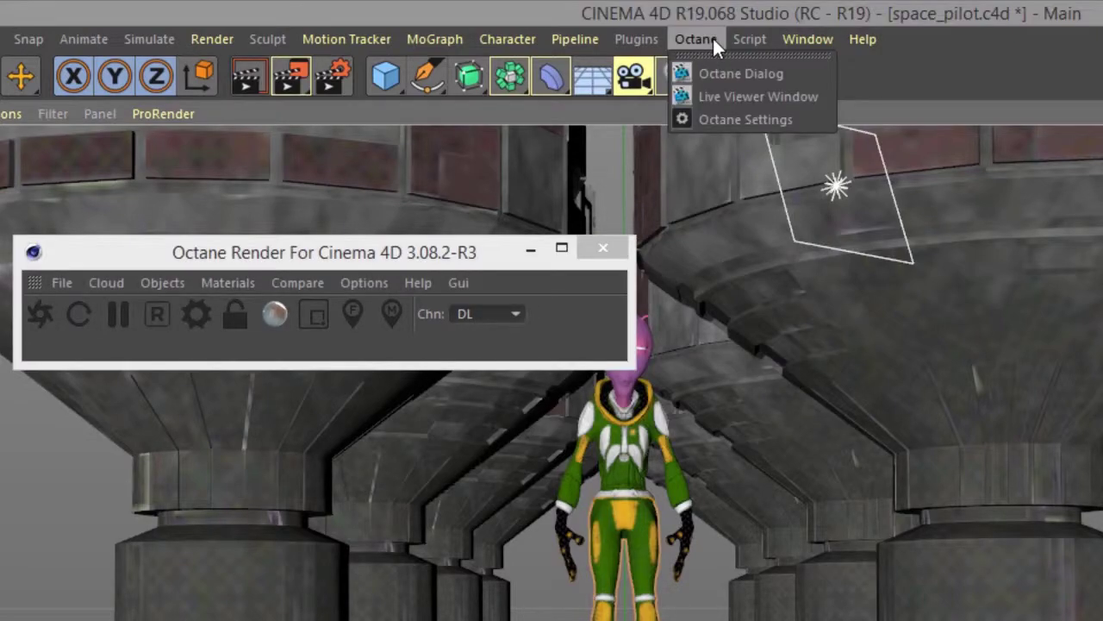
pyautogui.click(742, 90)
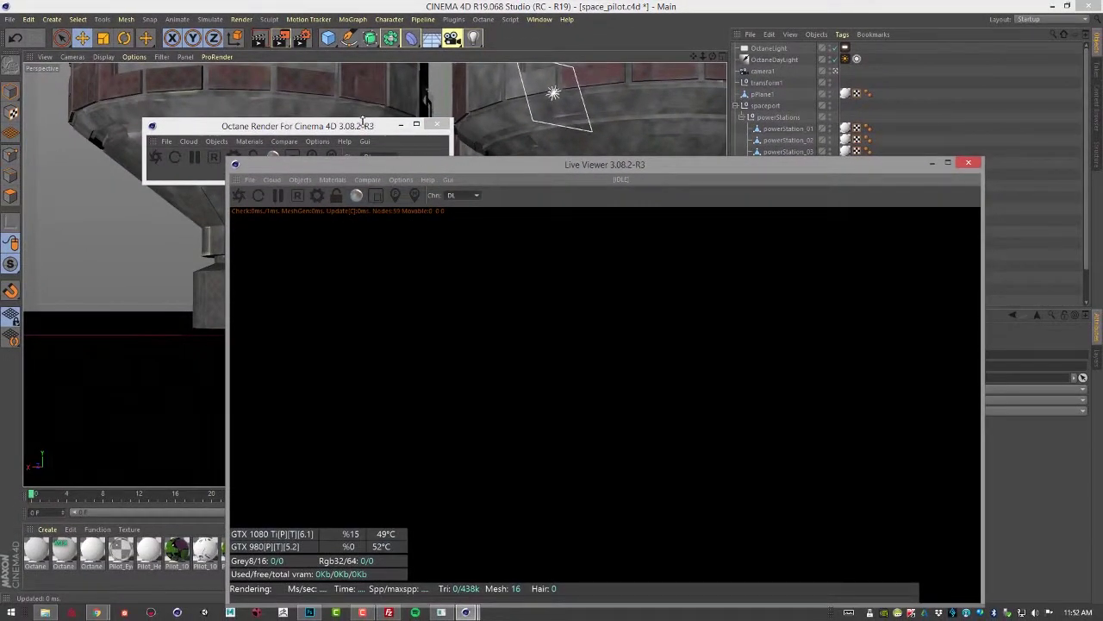
pyautogui.moveTo(363, 121); pyautogui.dragTo(451, 88)
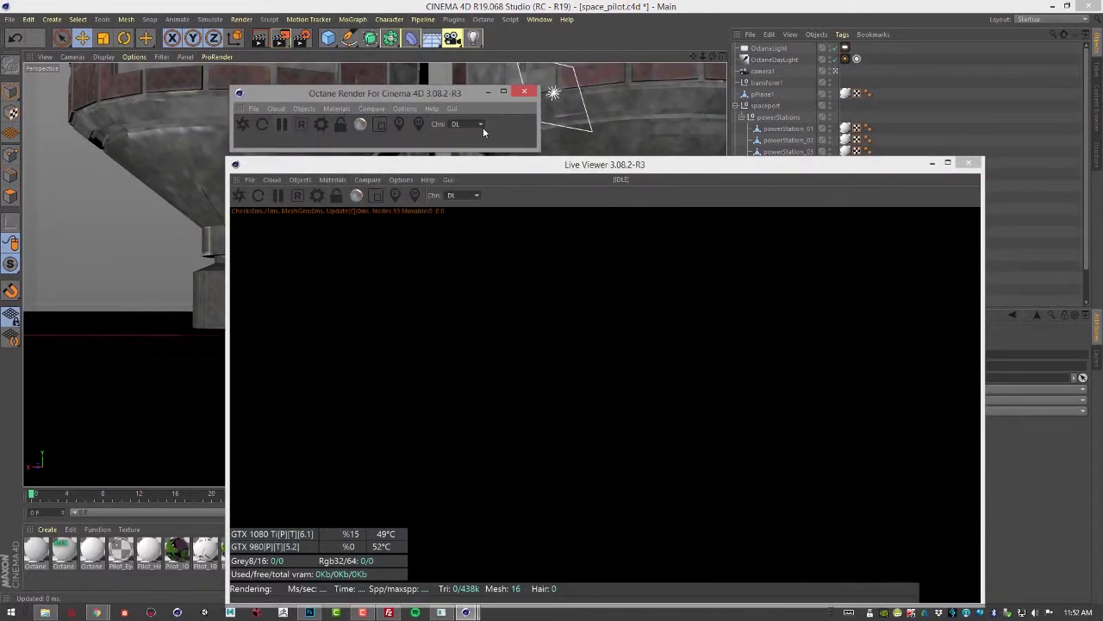
pyautogui.click(525, 91)
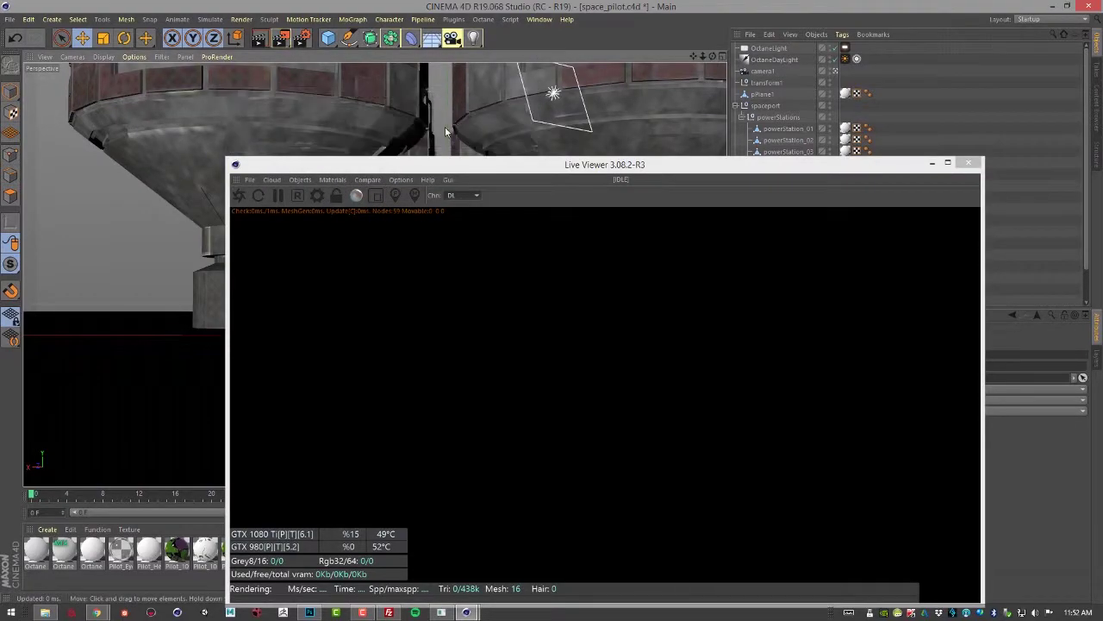
# Step: Reopen the Octane Dialog, dock it above the viewport and shrink the docked area to a narrow strip
pyautogui.click(491, 20)
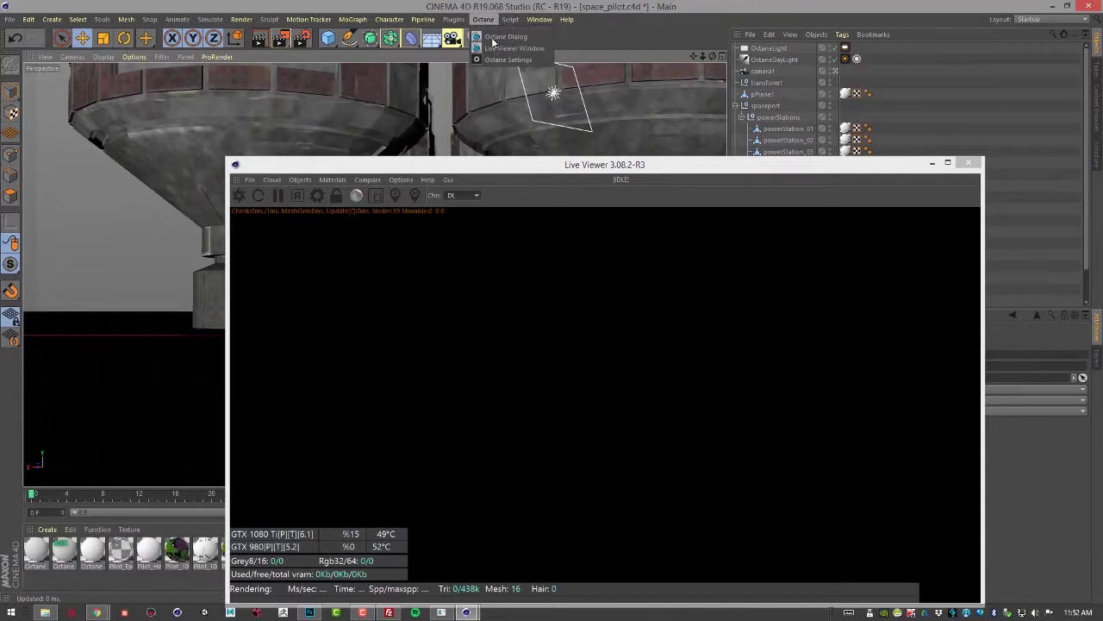
pyautogui.click(499, 36)
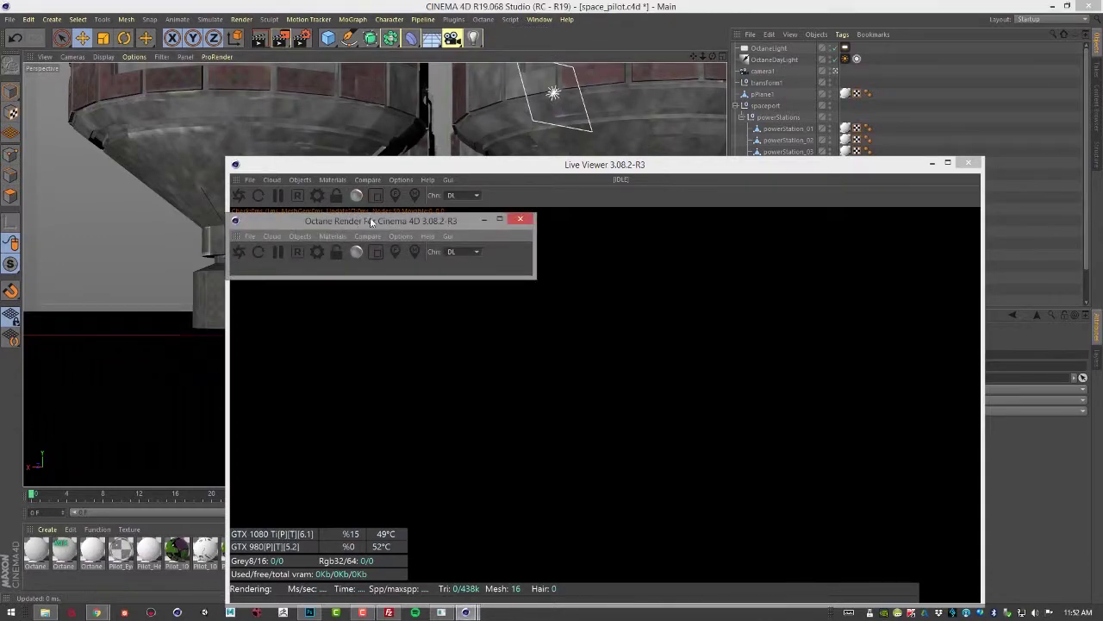
pyautogui.moveTo(370, 217); pyautogui.dragTo(620, 62)
pyautogui.click(566, 76)
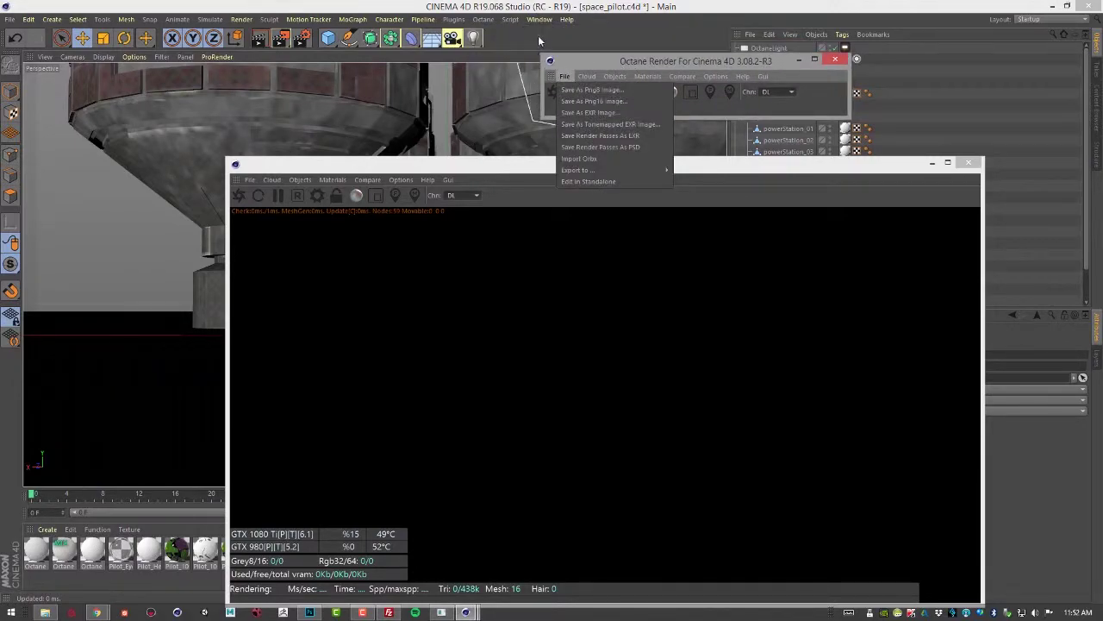
pyautogui.click(540, 63)
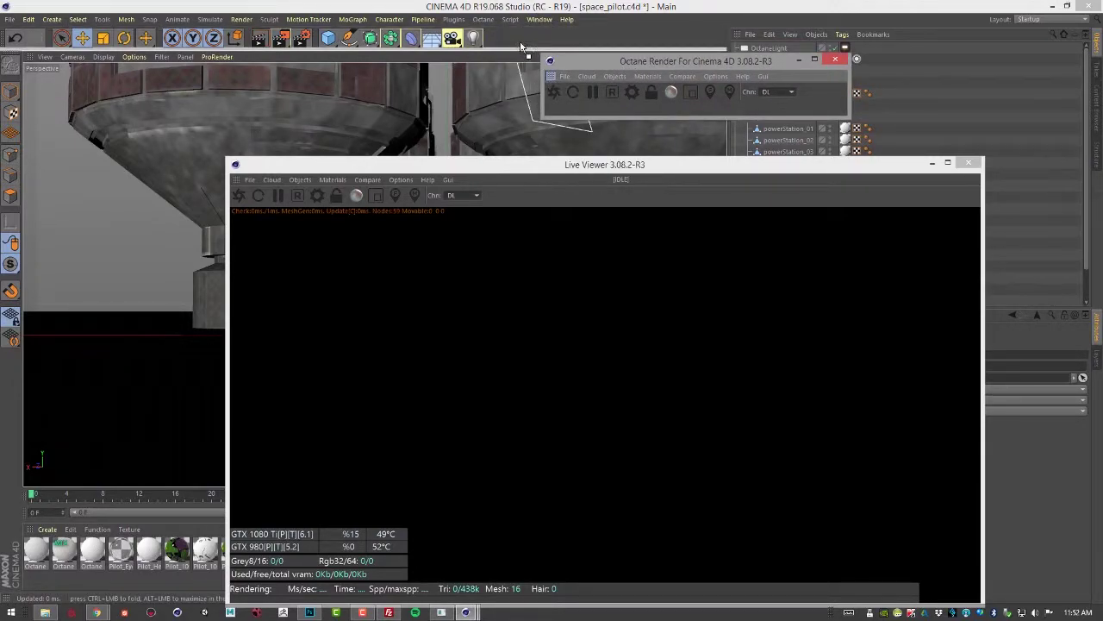
pyautogui.moveTo(520, 41); pyautogui.dragTo(521, 42)
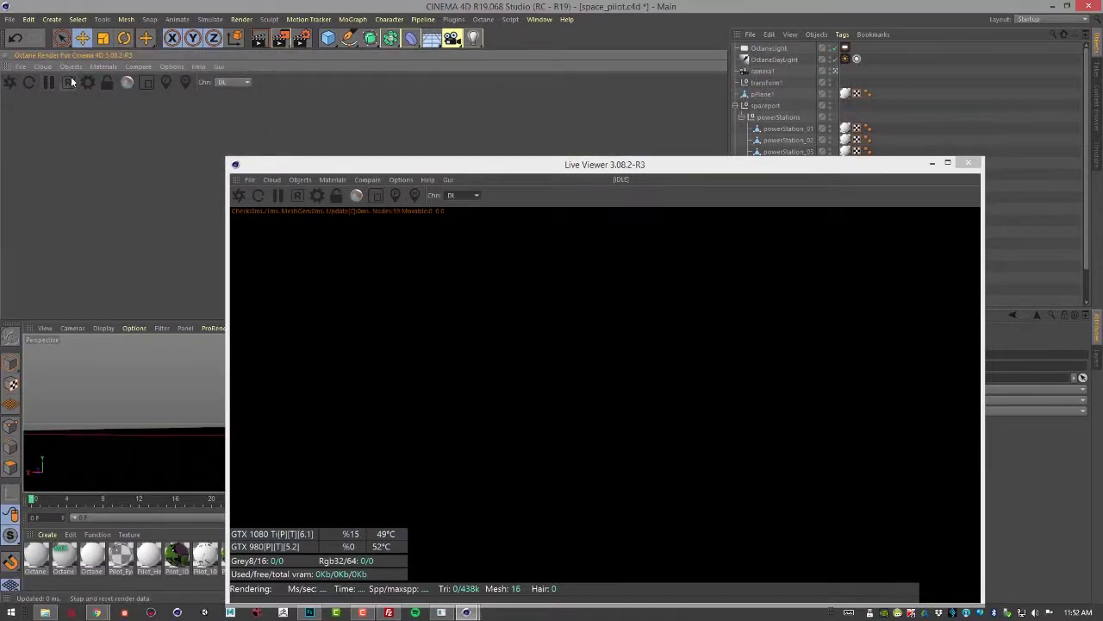
pyautogui.moveTo(108, 316); pyautogui.dragTo(97, 102)
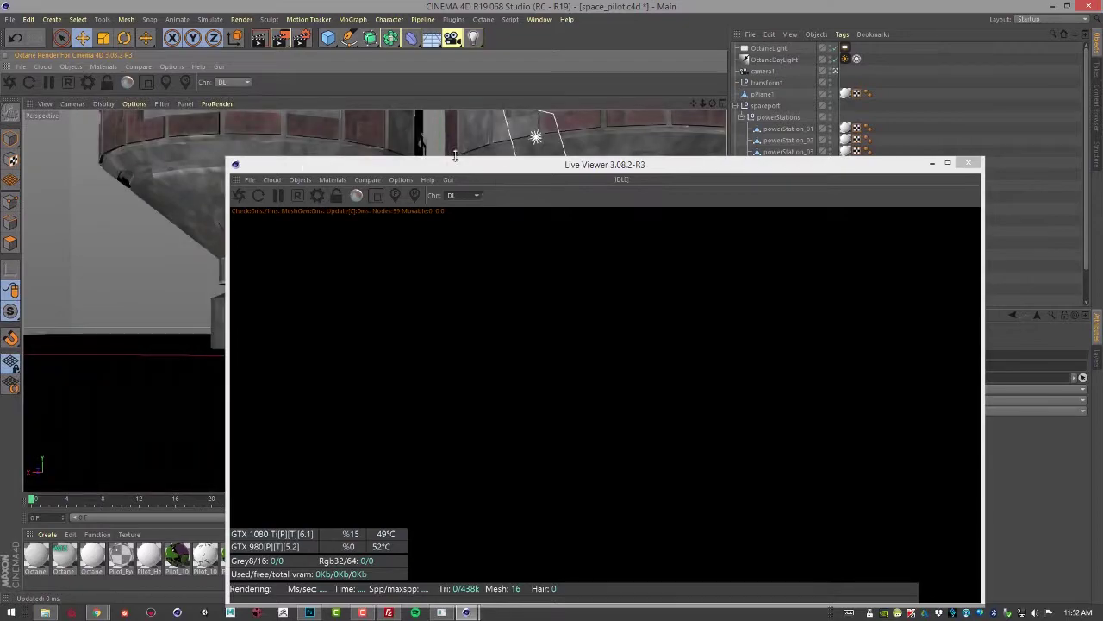
# Step: Move the Live Viewer clear of the docked Octane Dialog, start the live render and reframe the view of the alien pilot
pyautogui.click(484, 20)
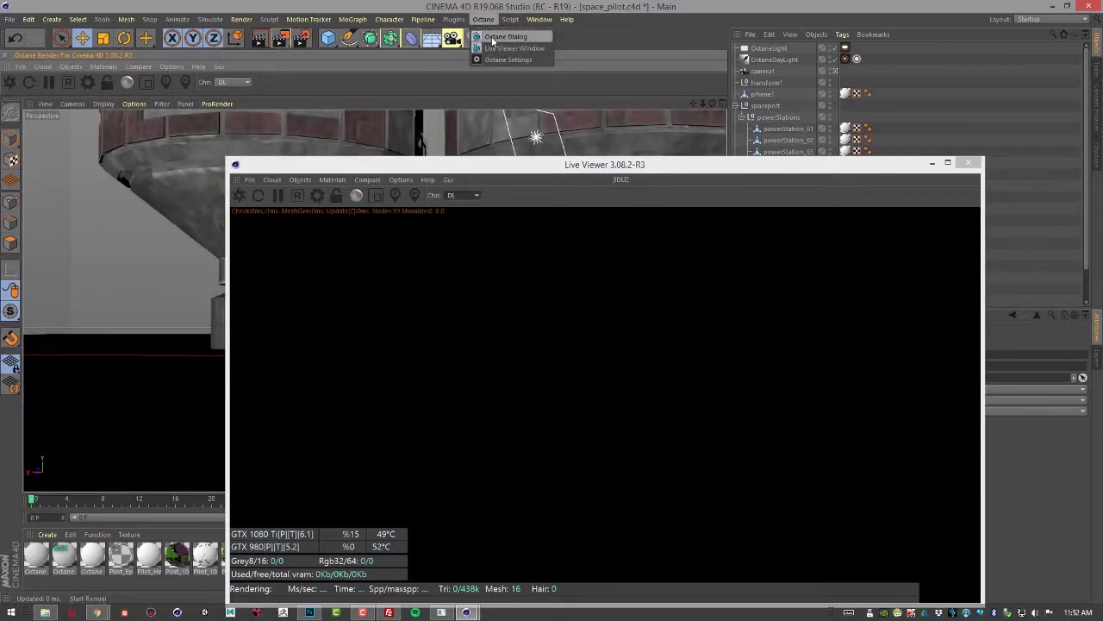
pyautogui.click(381, 141)
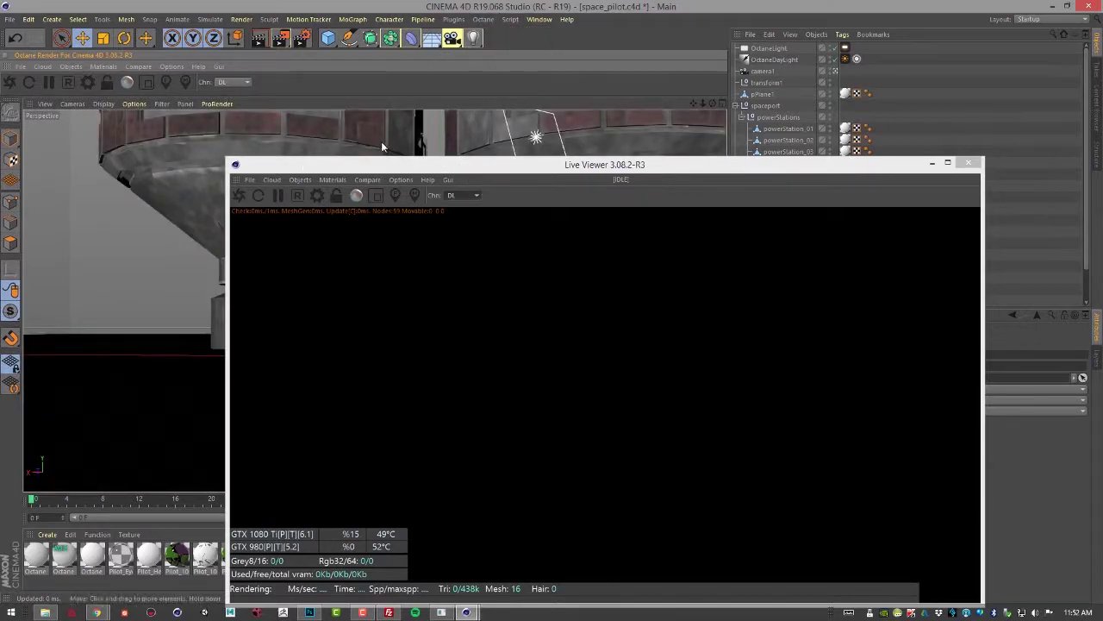
pyautogui.moveTo(400, 164); pyautogui.dragTo(331, 95)
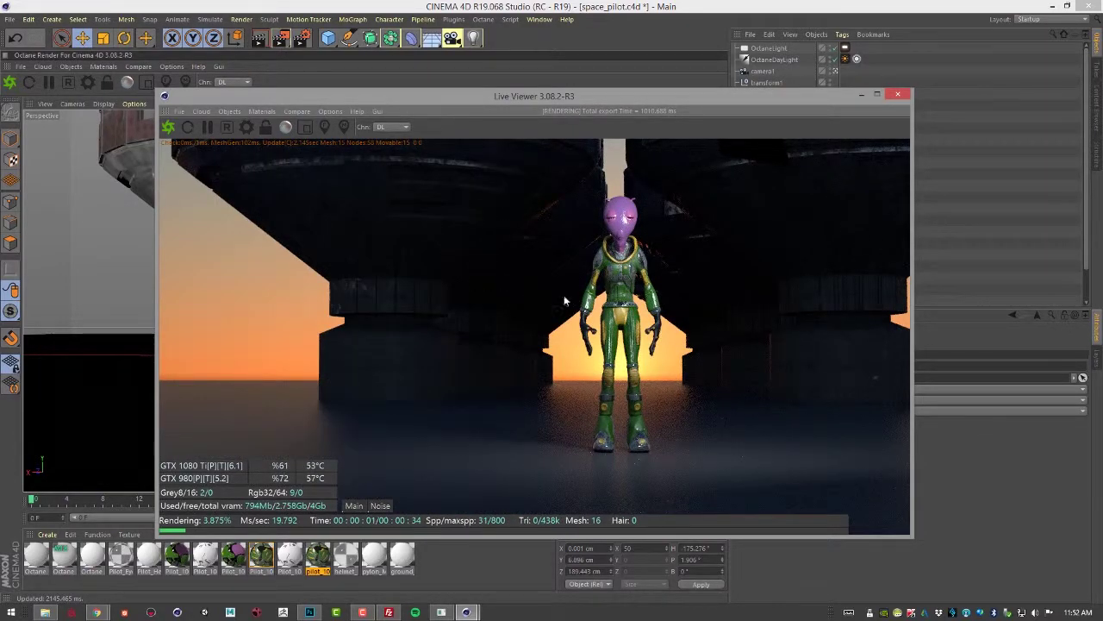
pyautogui.moveTo(742, 355); pyautogui.dragTo(665, 355)
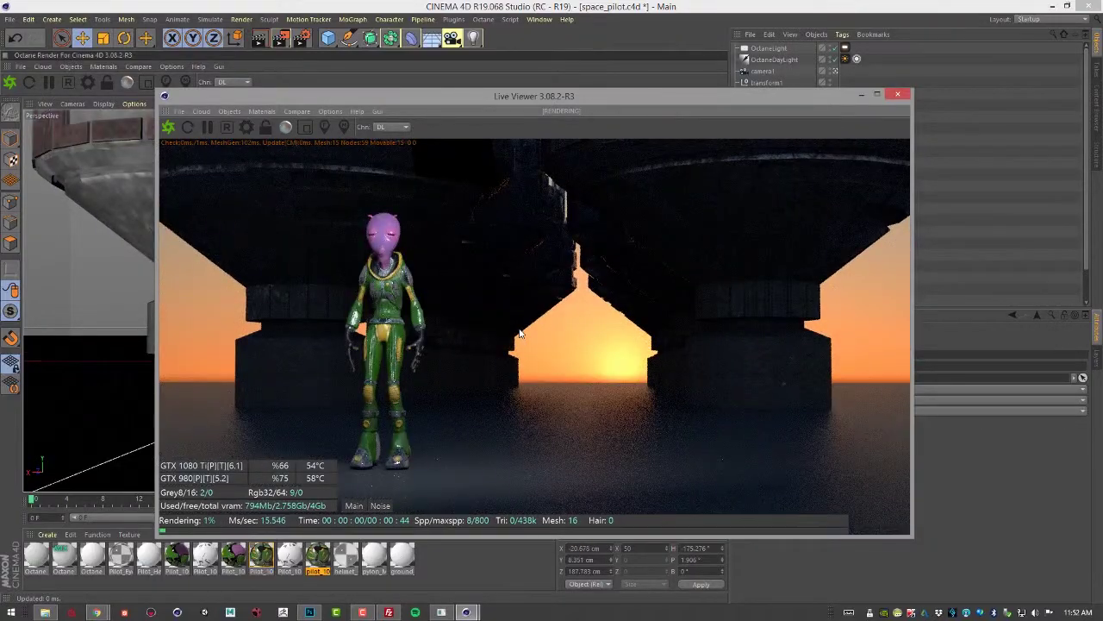
pyautogui.moveTo(487, 269); pyautogui.dragTo(516, 270)
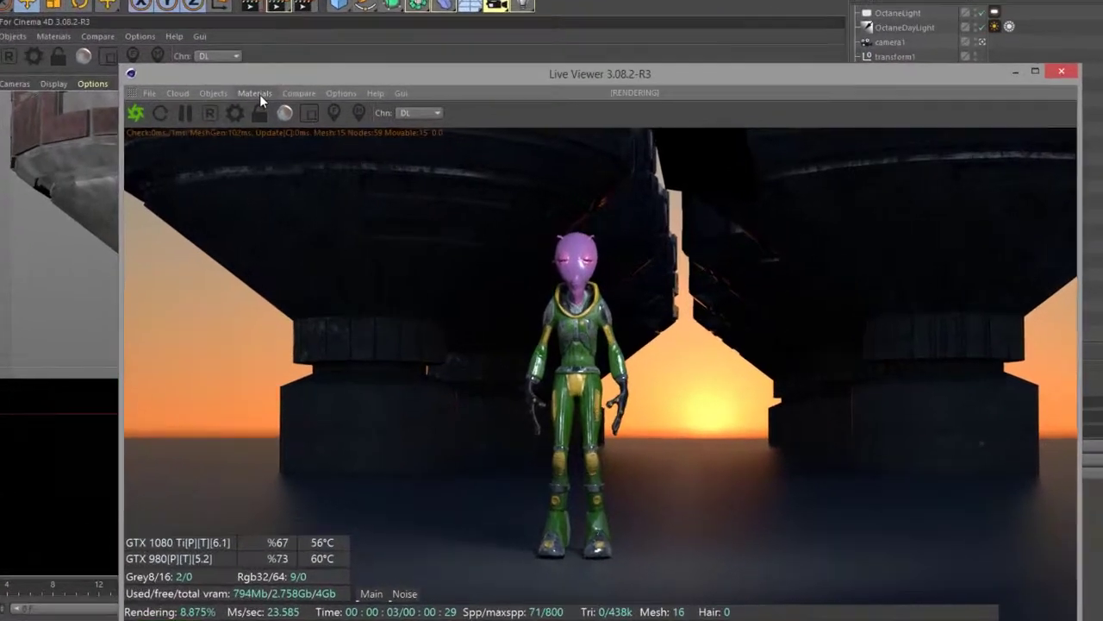
# Step: Open the Octane Node Editor to show the selected pilot material's node graph
pyautogui.click(262, 112)
pyautogui.click(278, 134)
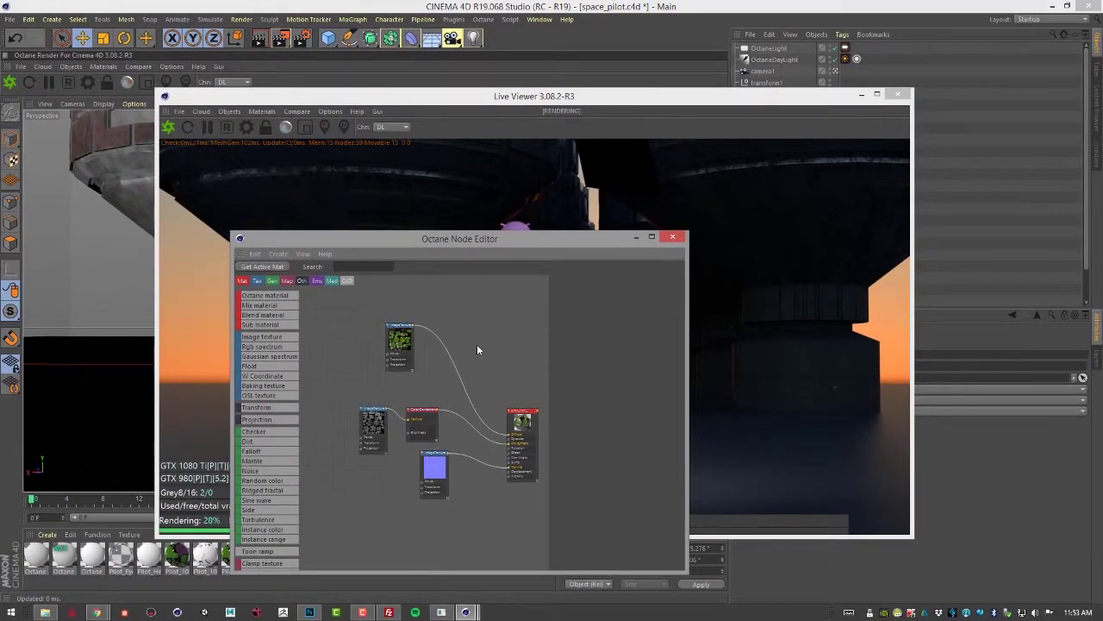
pyautogui.scroll(-2, 465, 336)
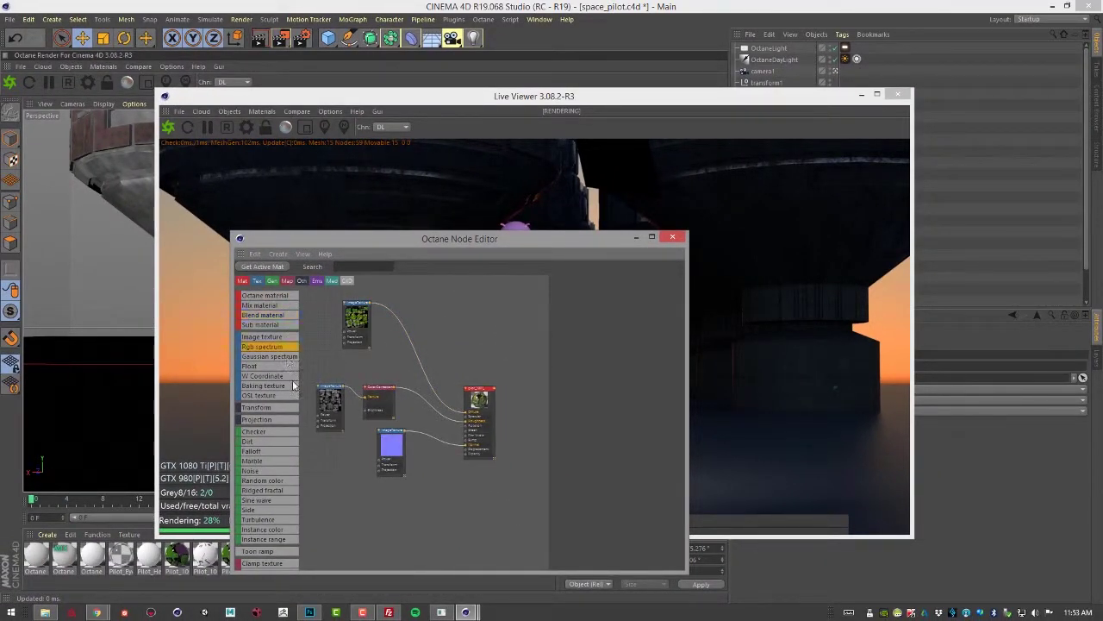
# Step: Close the Octane Node Editor and the Live Viewer window
pyautogui.click(676, 238)
pyautogui.click(890, 94)
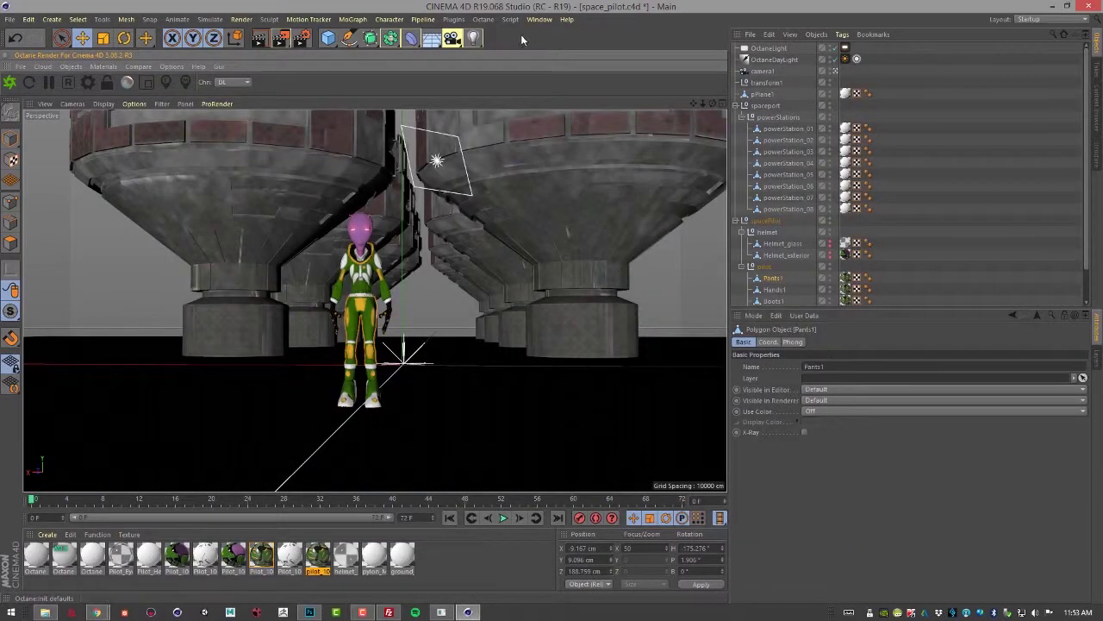
# Step: Open the Octane Settings window and enlarge it to show more of the Pathtracing kernel options
pyautogui.click(482, 19)
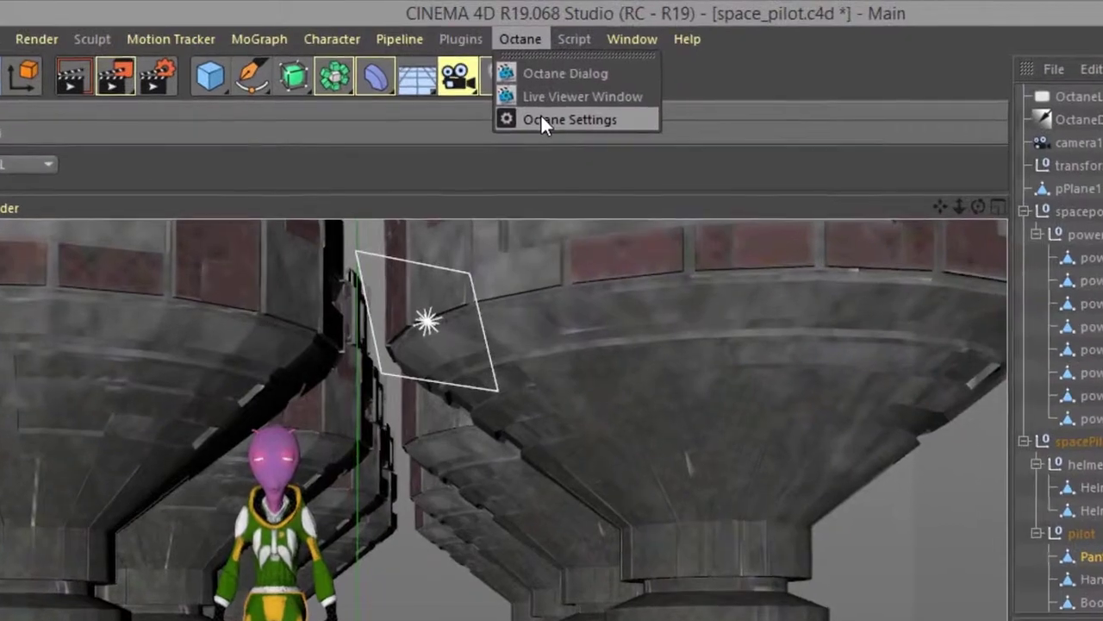
pyautogui.click(493, 61)
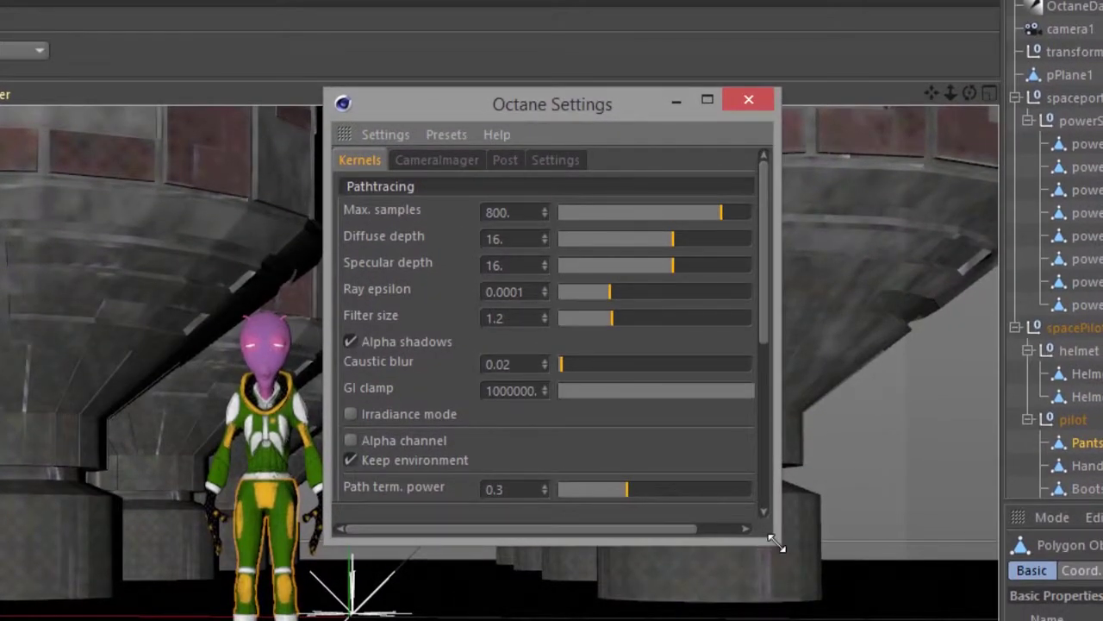
pyautogui.moveTo(780, 545); pyautogui.dragTo(1039, 617)
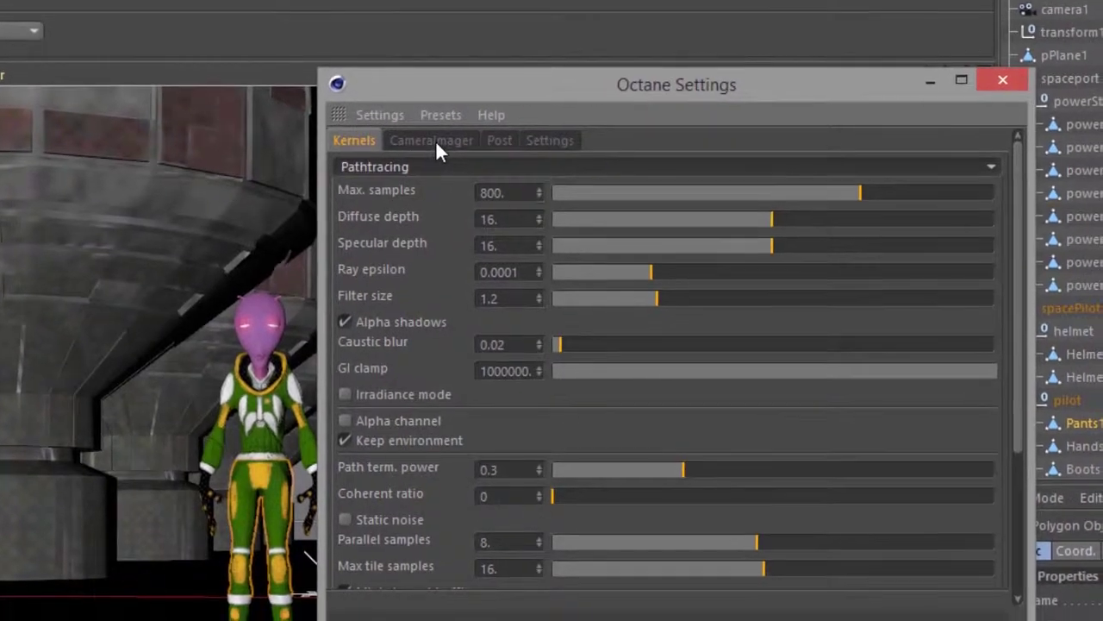
# Step: Review the camera imager and post options in Octane Settings, plus the devices, account and C4D shaders settings
pyautogui.click(438, 161)
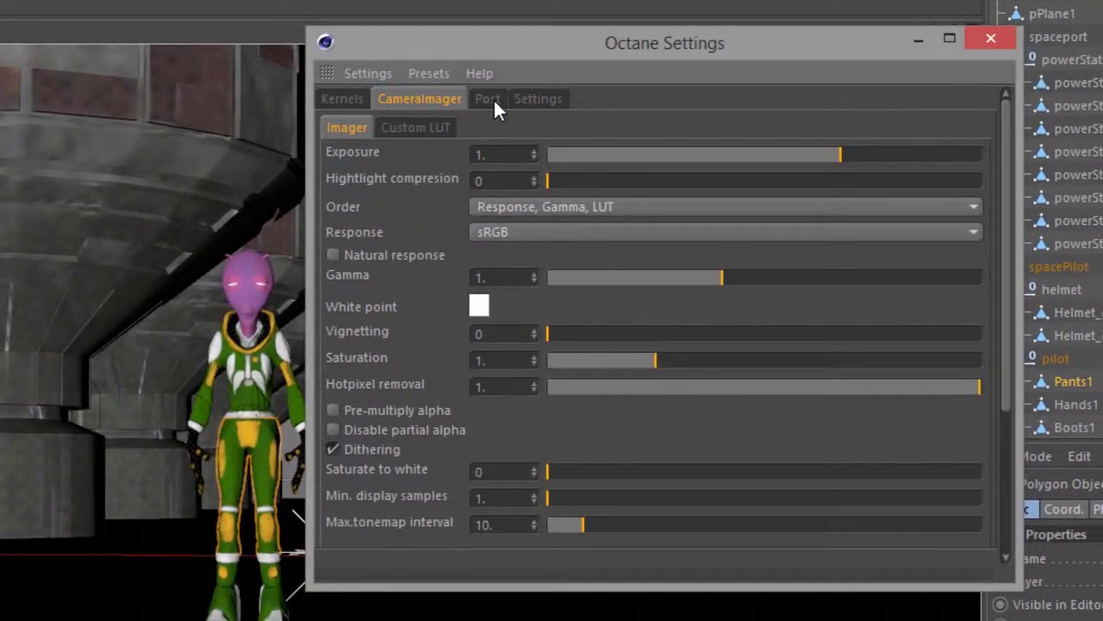
pyautogui.click(493, 100)
pyautogui.click(433, 100)
pyautogui.click(415, 128)
pyautogui.click(540, 102)
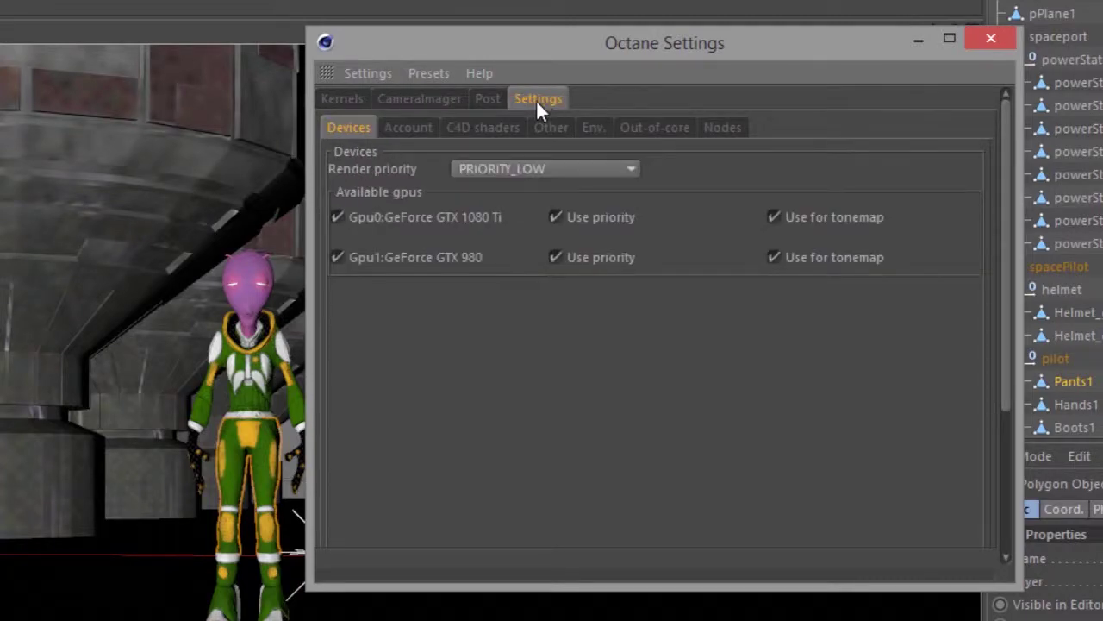
pyautogui.click(417, 131)
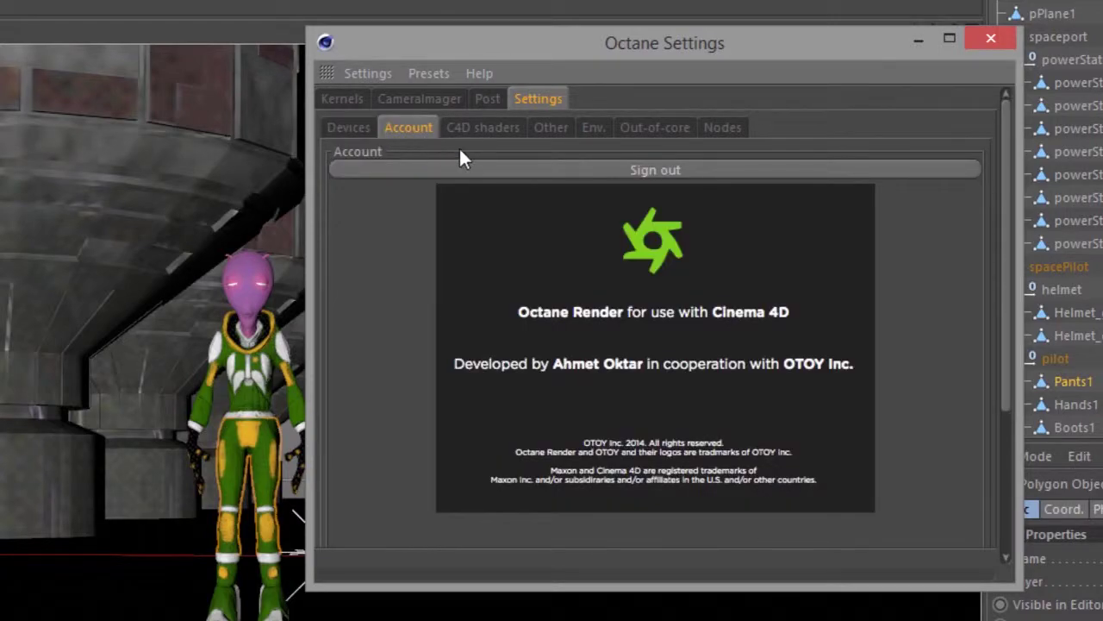
pyautogui.click(485, 133)
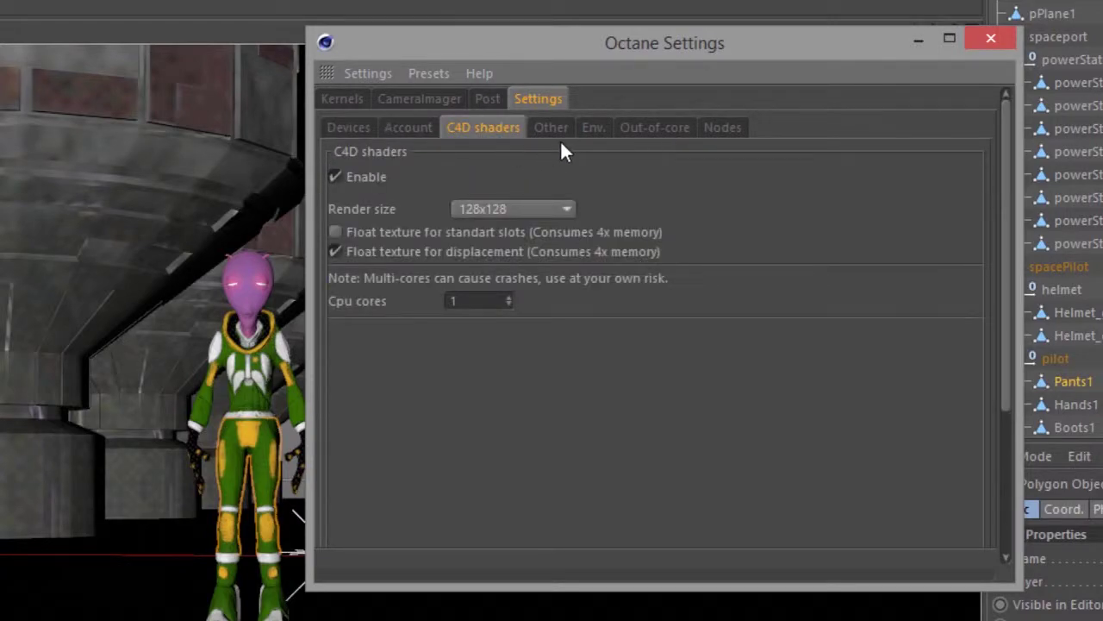
# Step: Return to the kernel options, view the preset commands and close the Octane Settings window
pyautogui.click(362, 102)
pyautogui.click(436, 73)
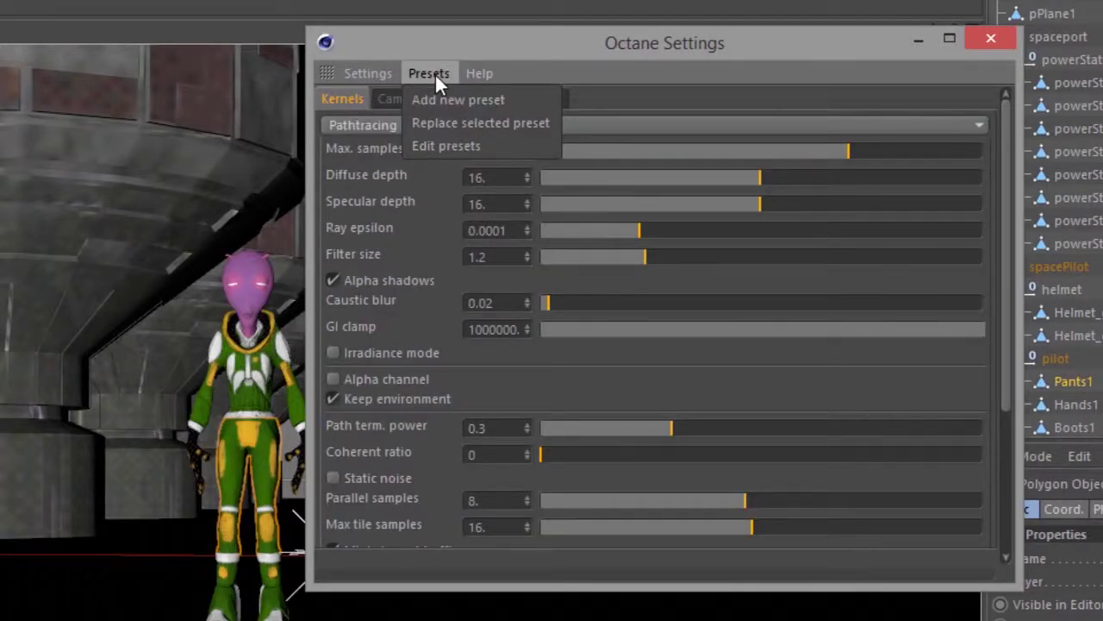
pyautogui.click(435, 73)
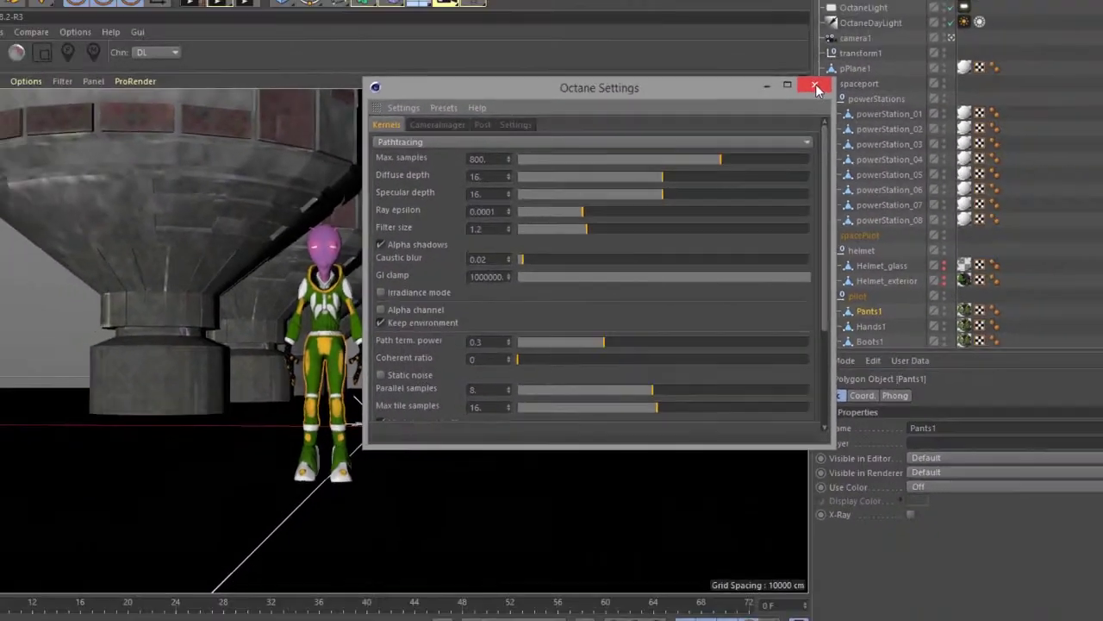
pyautogui.click(991, 38)
# Step: Make the material manager area taller and view the C4doctane material types available for creation
pyautogui.moveTo(228, 538); pyautogui.dragTo(229, 493)
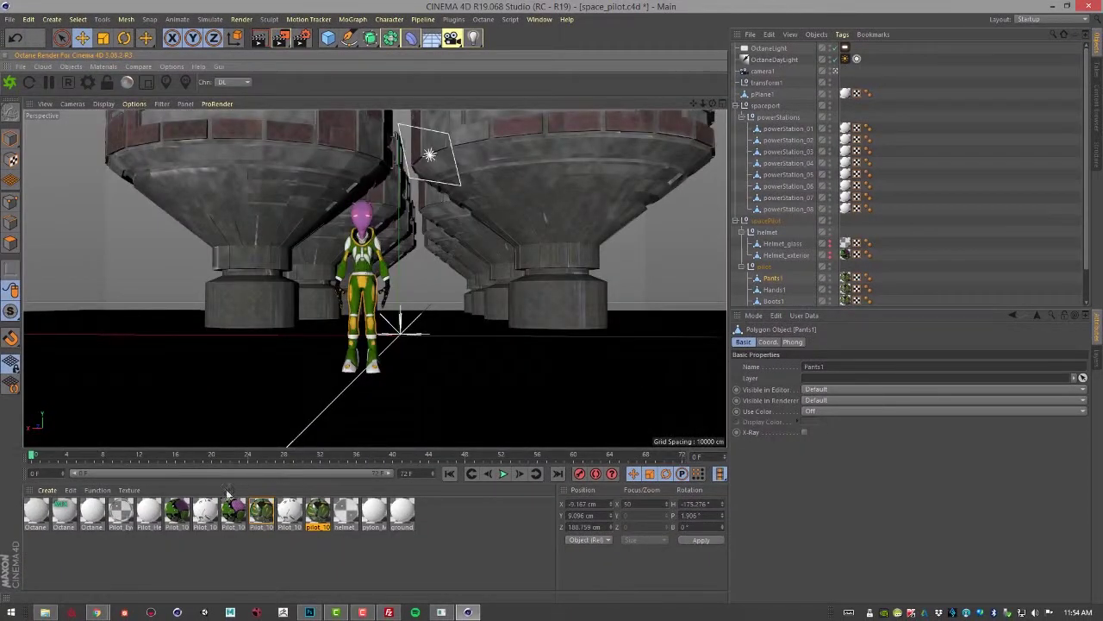
pyautogui.click(47, 490)
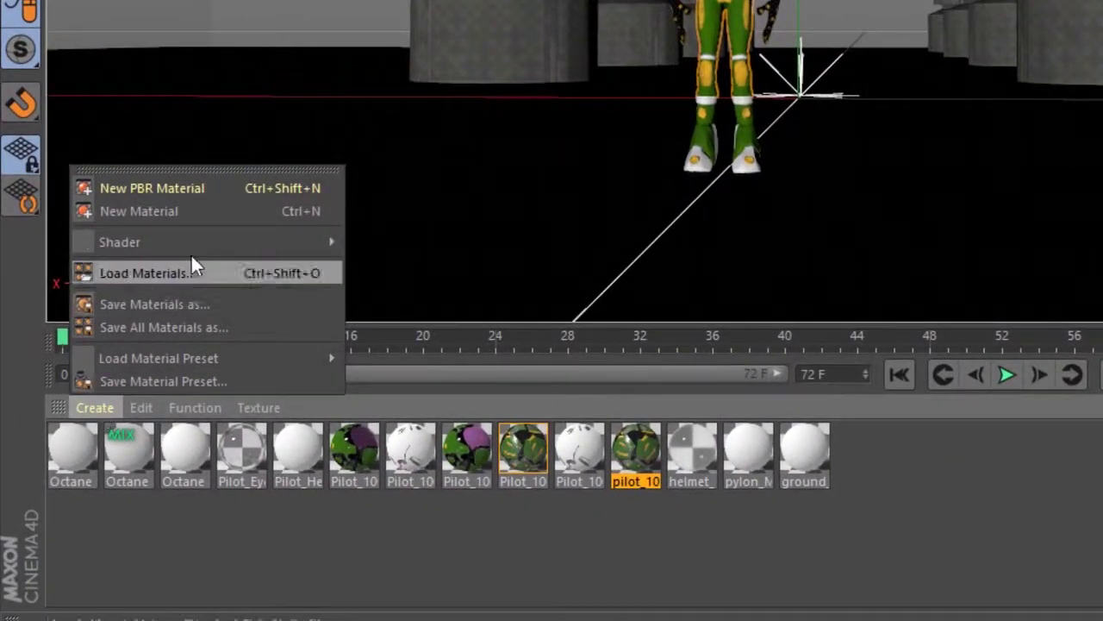
pyautogui.moveTo(203, 240)
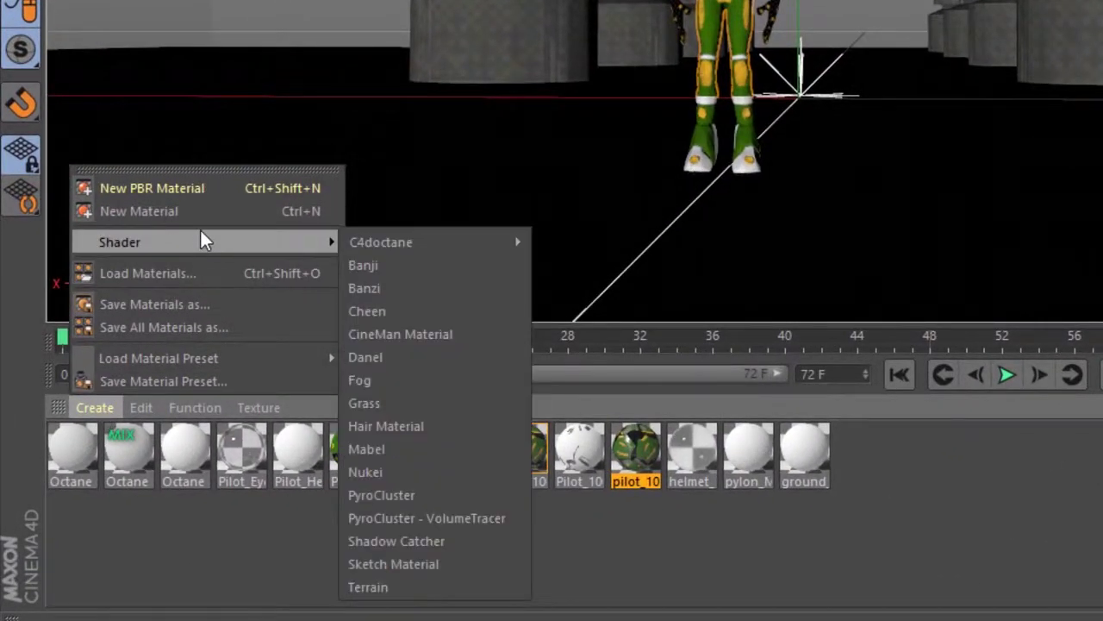
pyautogui.moveTo(465, 250)
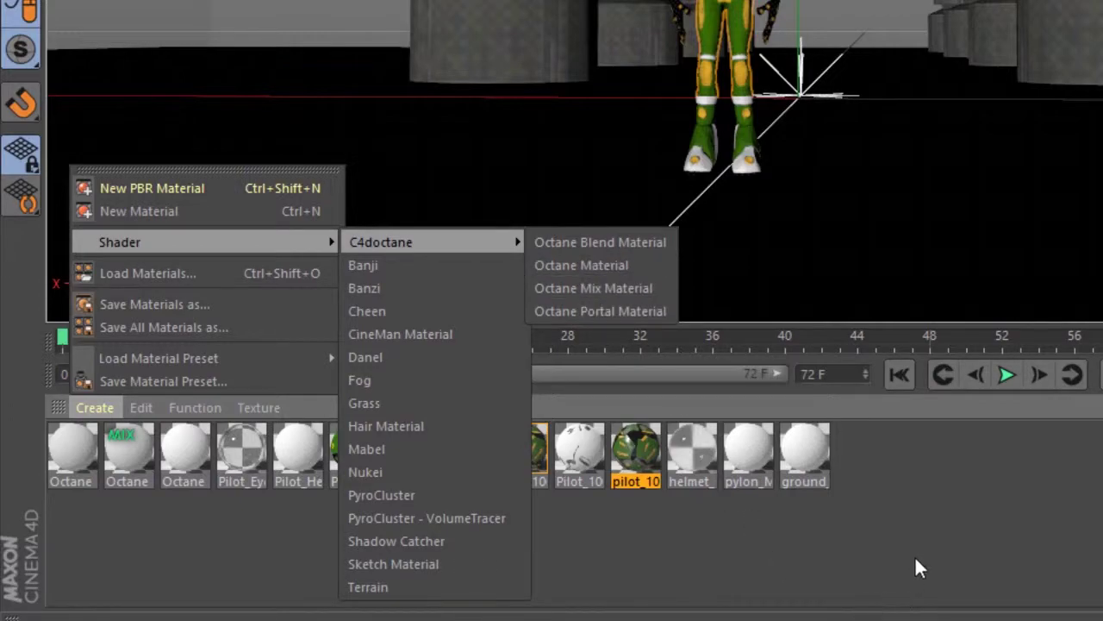
pyautogui.press('Escape')
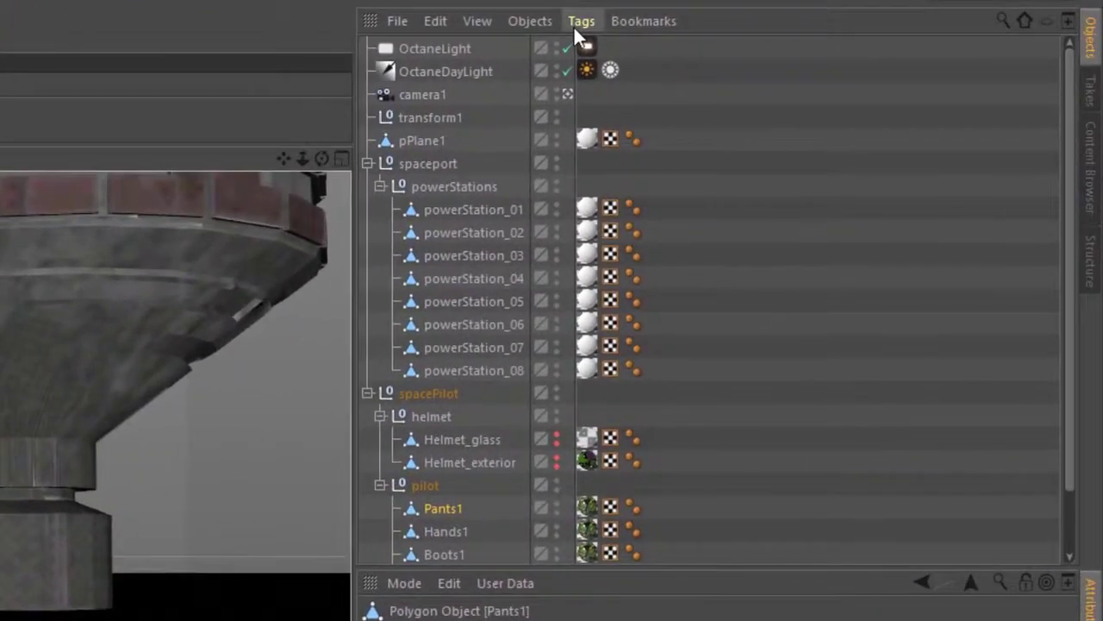
# Step: View the C4doctane tags available for scene objects in the object manager
pyautogui.click(649, 27)
pyautogui.moveTo(603, 76)
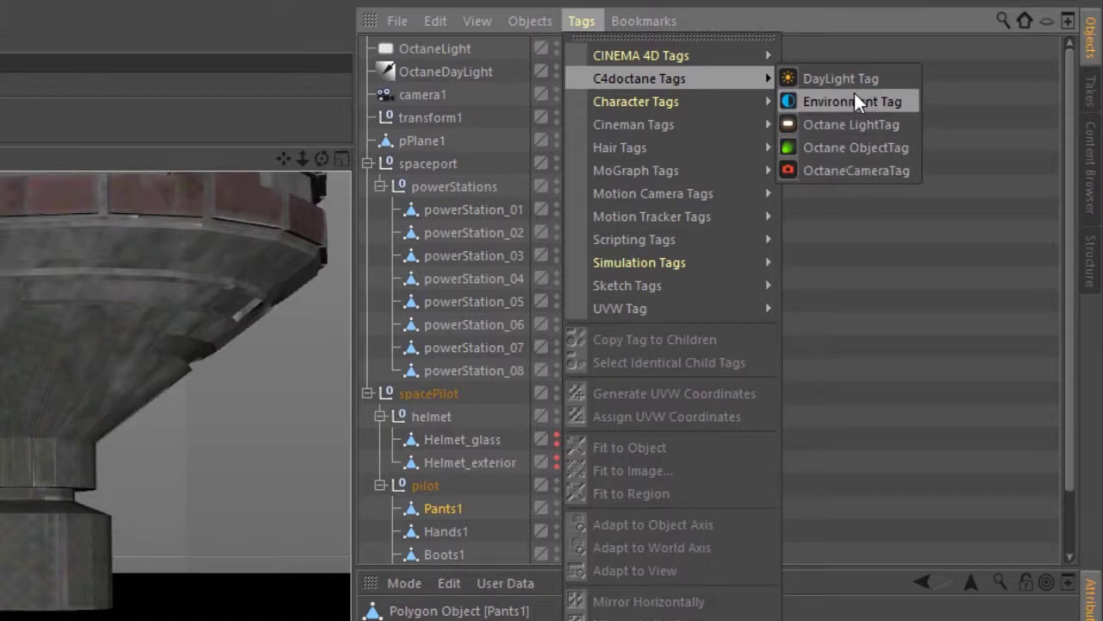
pyautogui.click(460, 26)
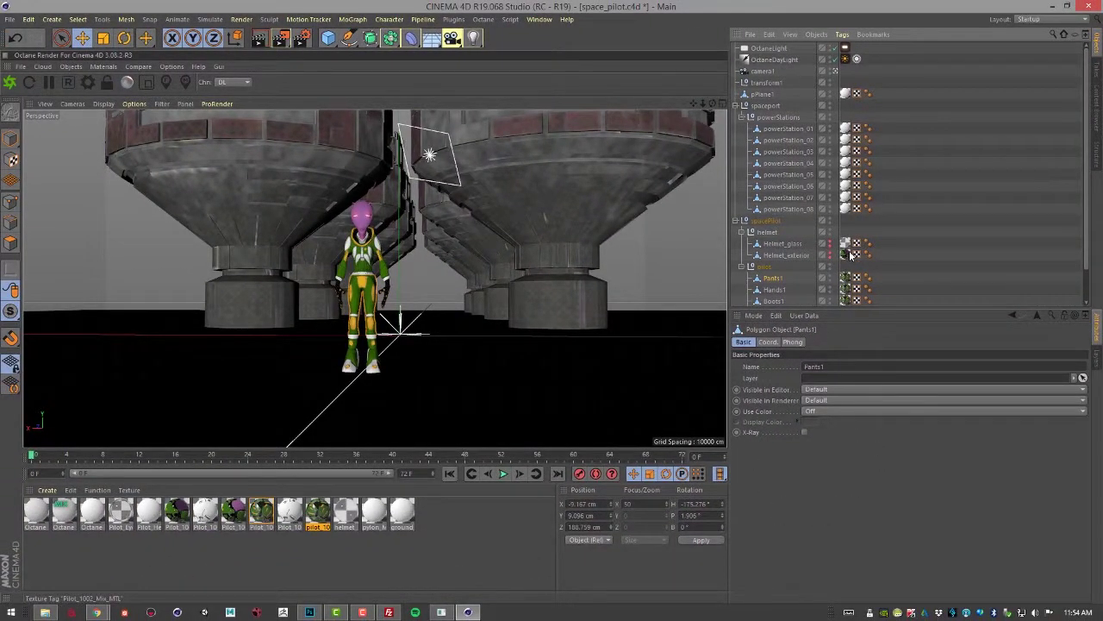
pyautogui.click(845, 277)
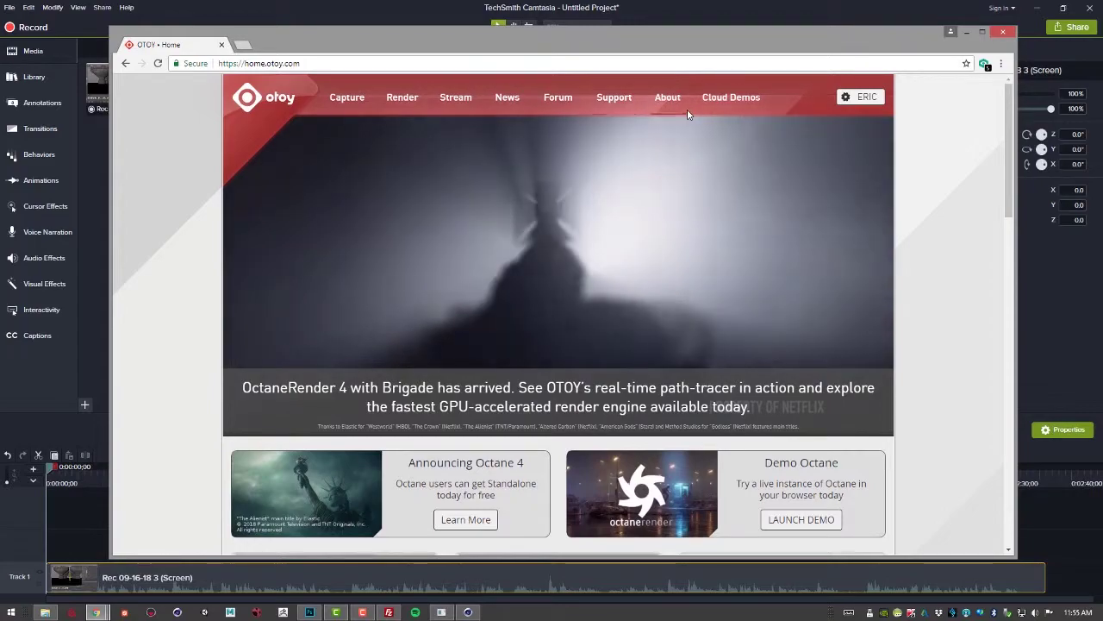
# Step: On the OTOY website in the browser, open the account's Downloads page and list releases of OctaneRender for Cinema 4D
pyautogui.click(855, 101)
pyautogui.click(847, 119)
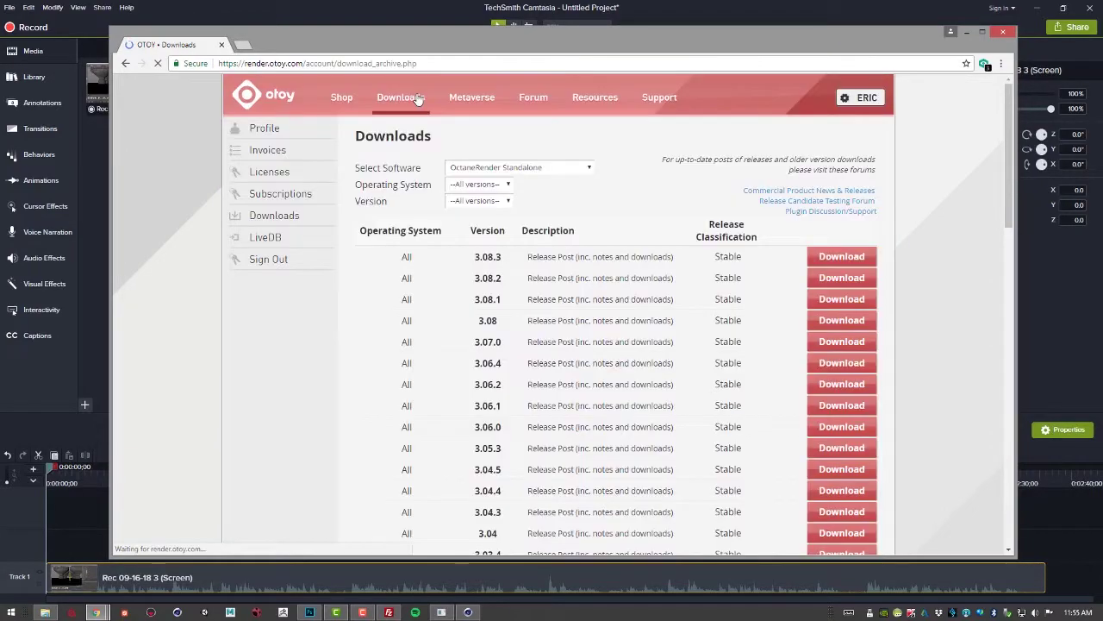
pyautogui.moveTo(578, 56); pyautogui.dragTo(567, 38)
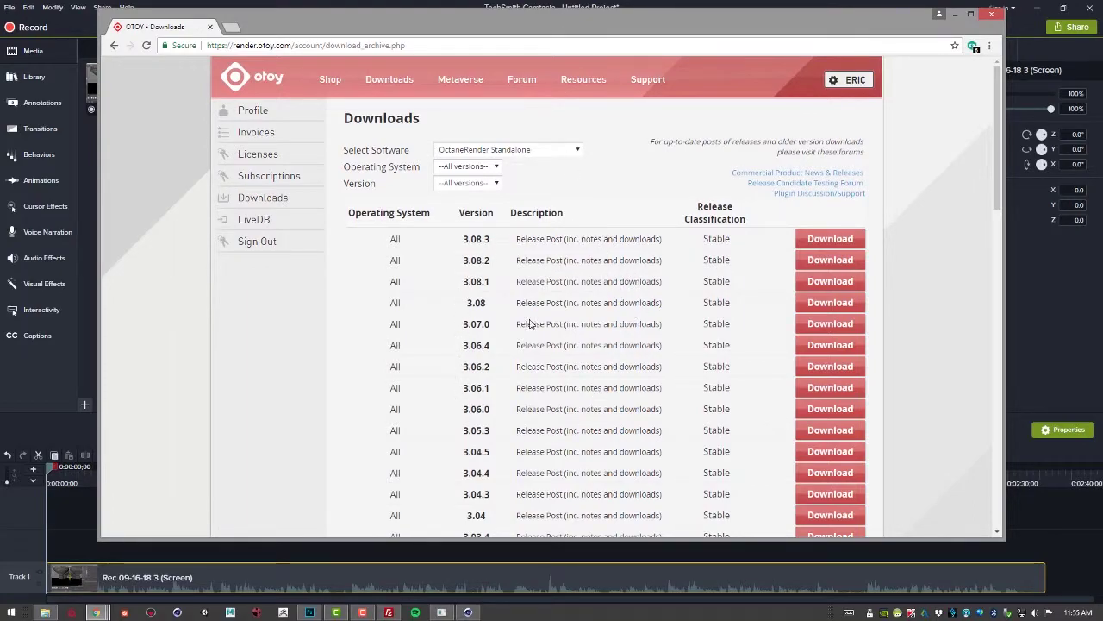
pyautogui.click(496, 150)
pyautogui.click(492, 183)
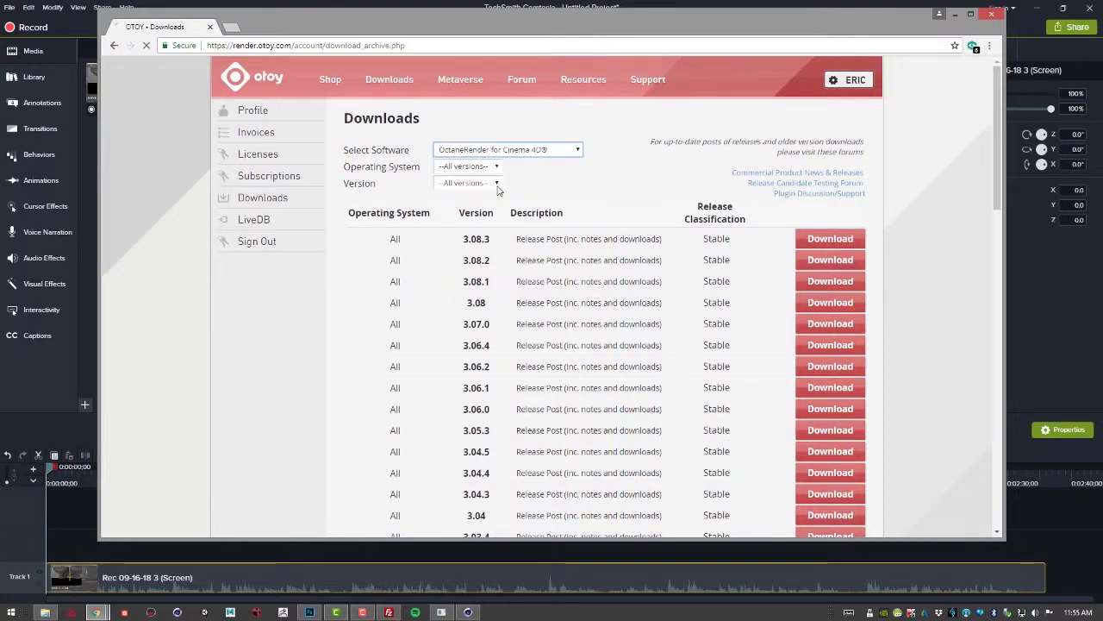
# Step: View the operating system and version filter choices for the downloads, and open the Release Candidate Testing Forum
pyautogui.click(488, 168)
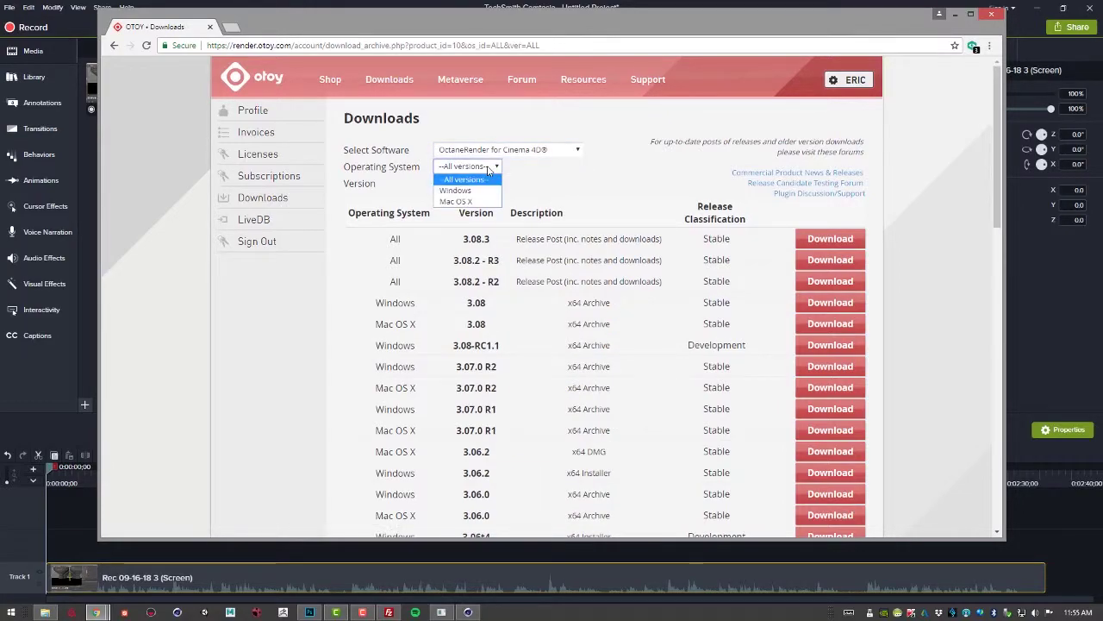
pyautogui.click(488, 170)
pyautogui.click(481, 184)
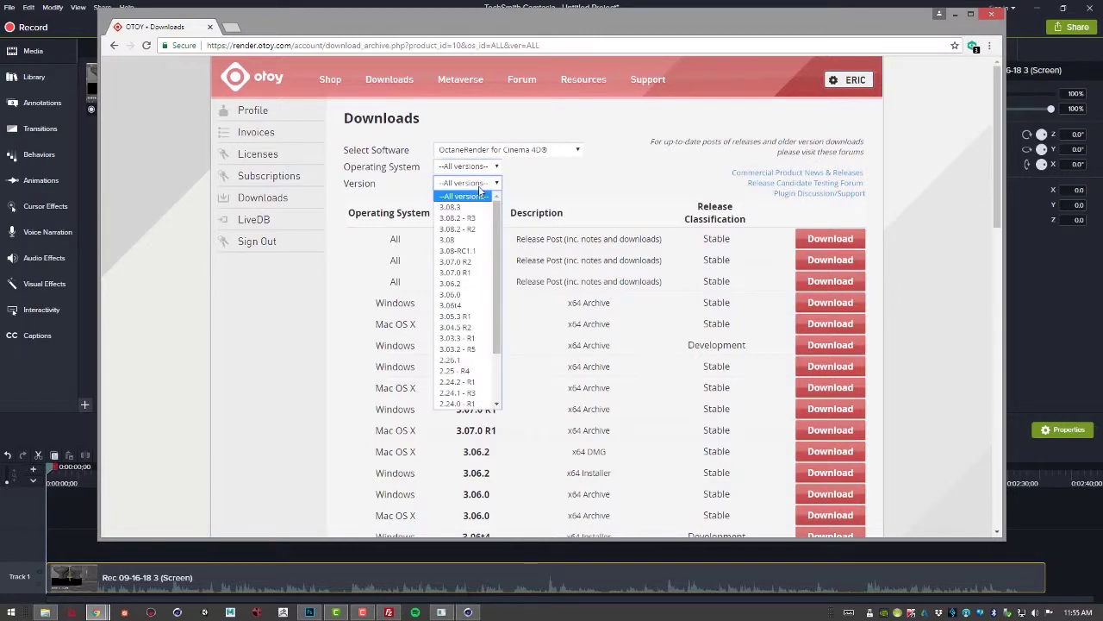
pyautogui.click(481, 184)
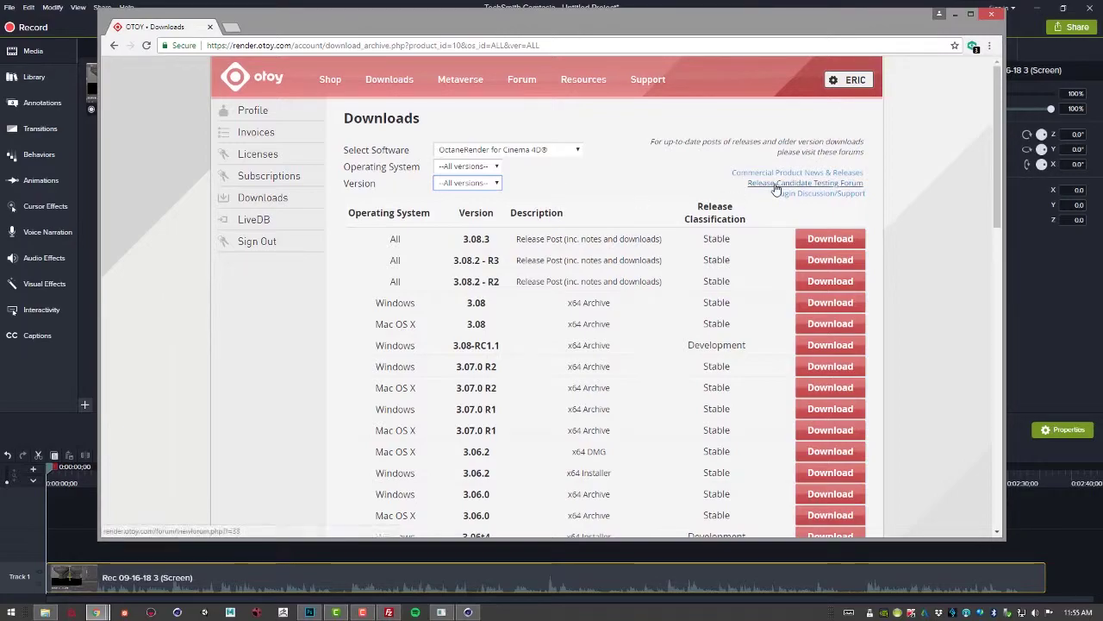
pyautogui.click(801, 193)
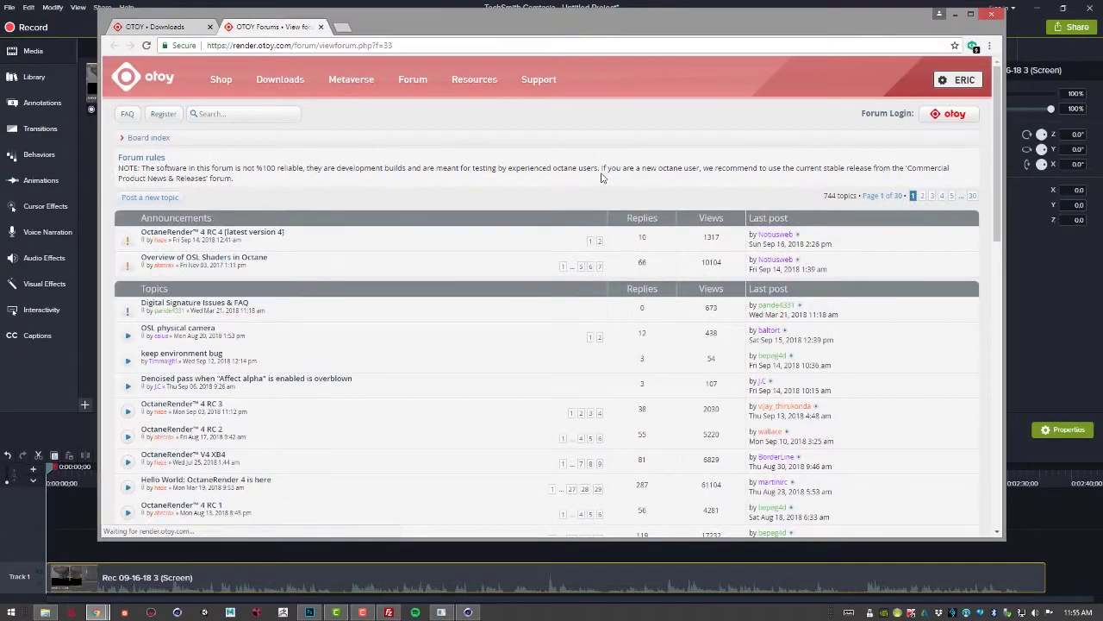